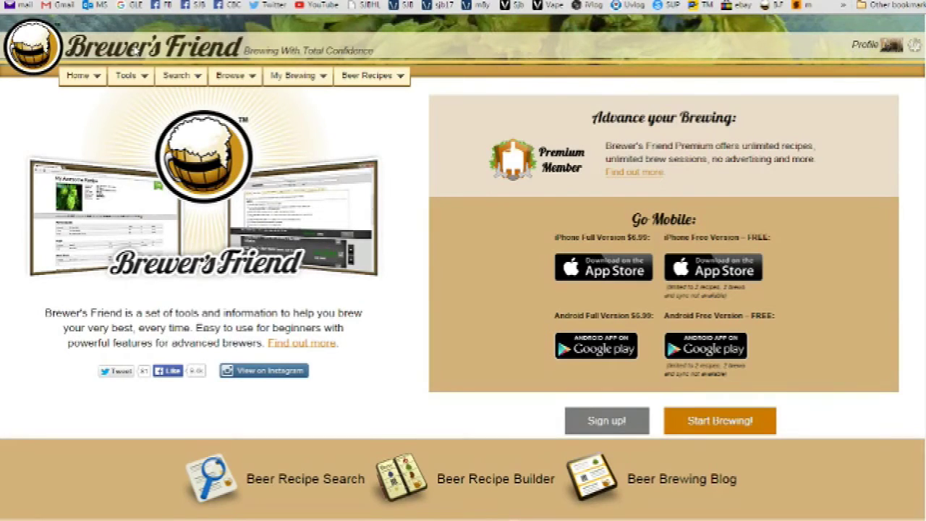
- Survey the Brewer's Friend top menu bar to locate the Beer Recipes menu
mouse_move(77, 75)
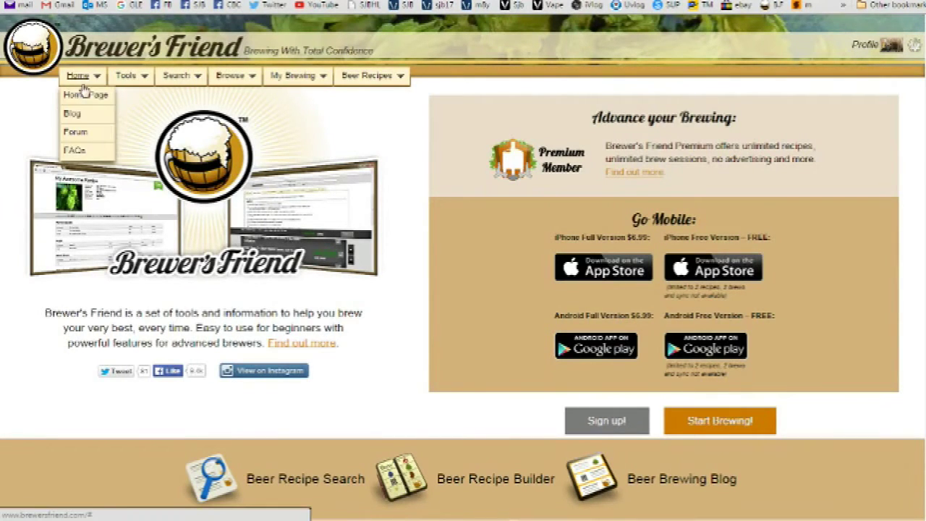
mouse_move(187, 86)
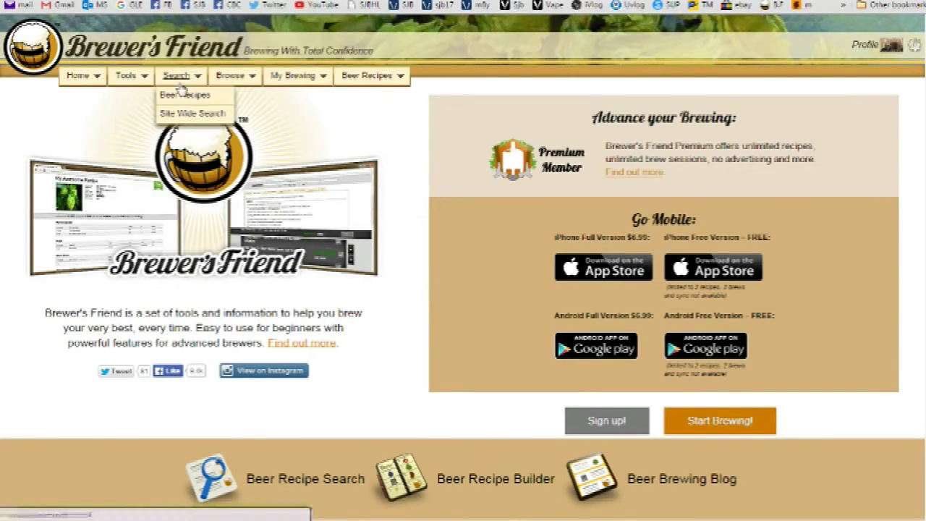
mouse_move(236, 87)
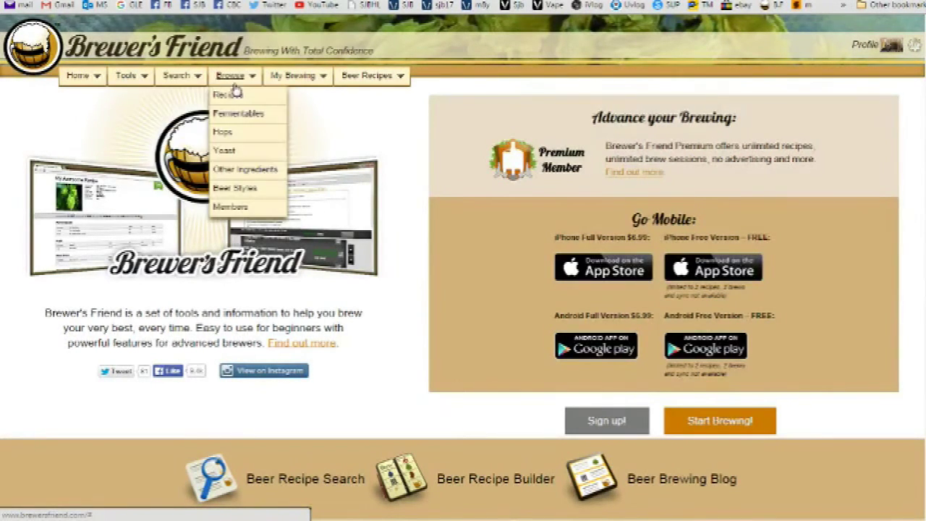
mouse_move(290, 90)
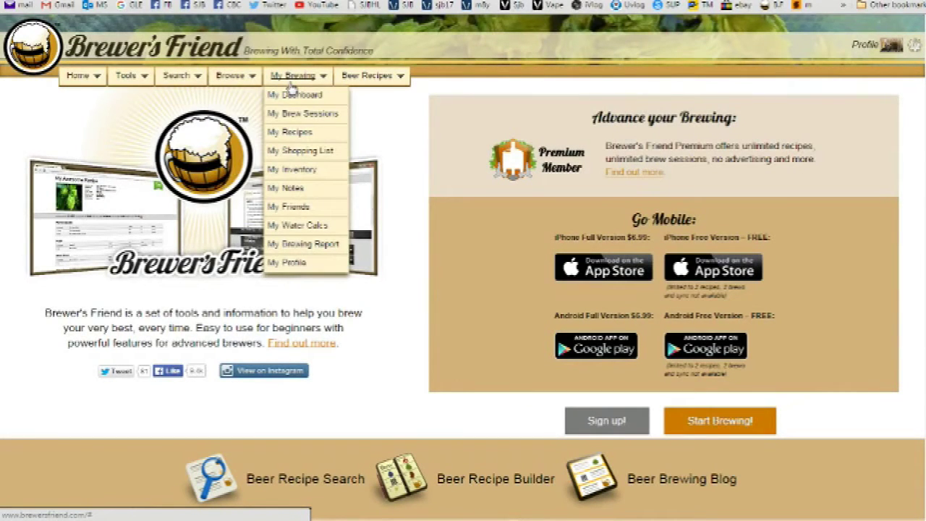
mouse_move(350, 84)
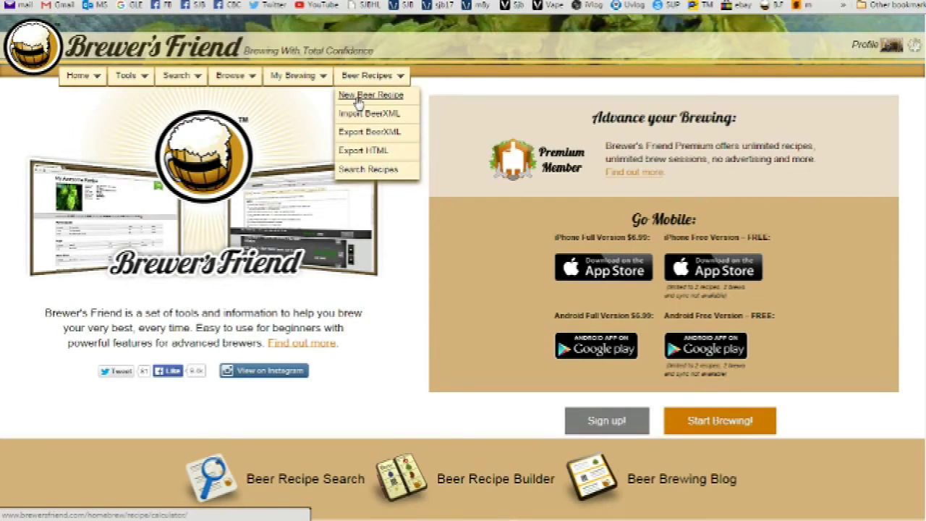
- Start a new beer recipe and add 4.7 kg of American - Pale 2-Row
left_click(358, 99)
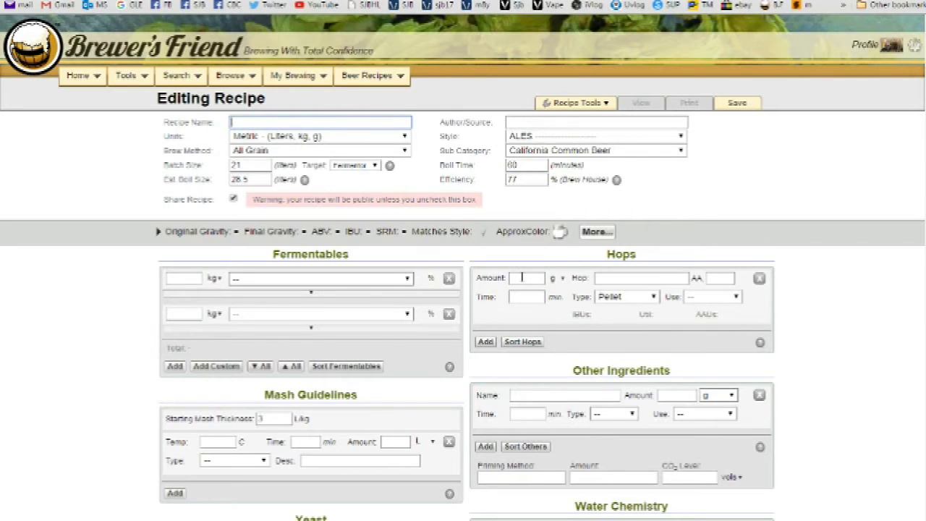
left_click(179, 281)
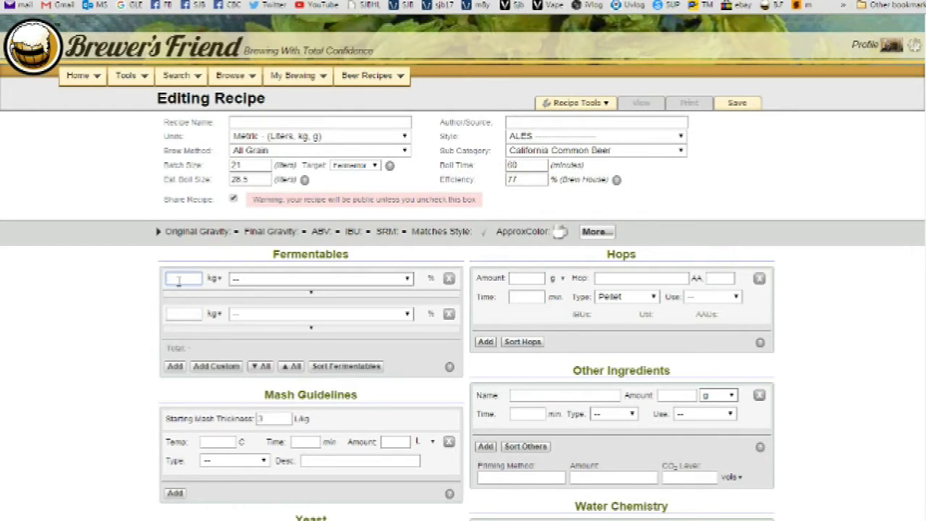
type("4.7")
left_click(265, 280)
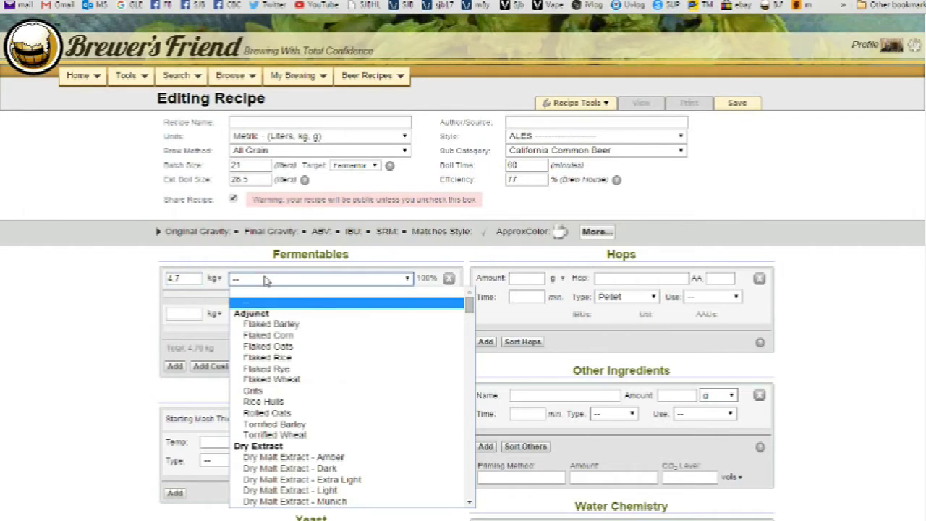
scroll(348, 347, "down", 5)
scroll(369, 349, "up", 2)
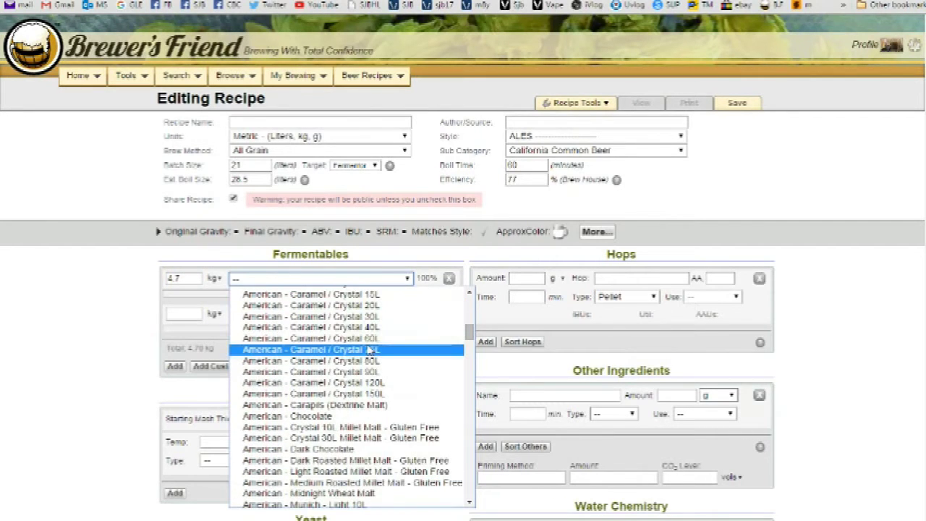
scroll(369, 349, "down", 2)
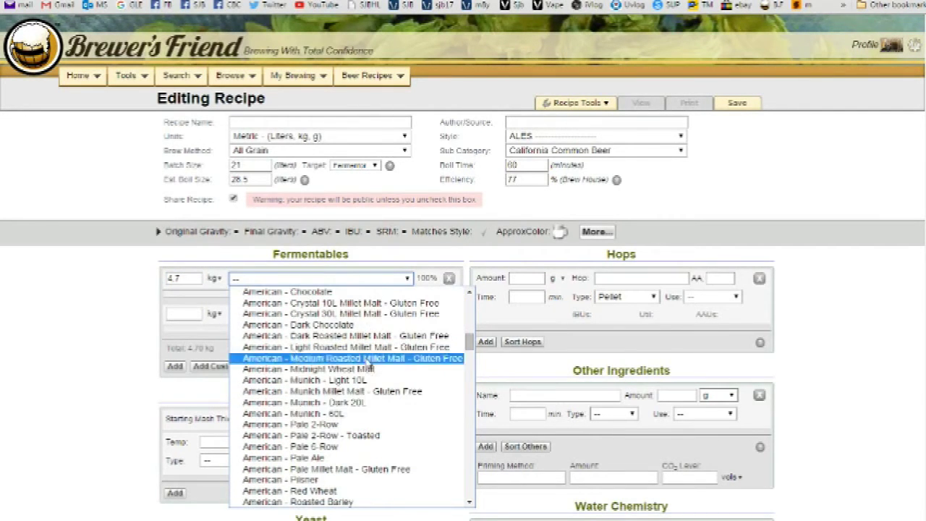
left_click(328, 425)
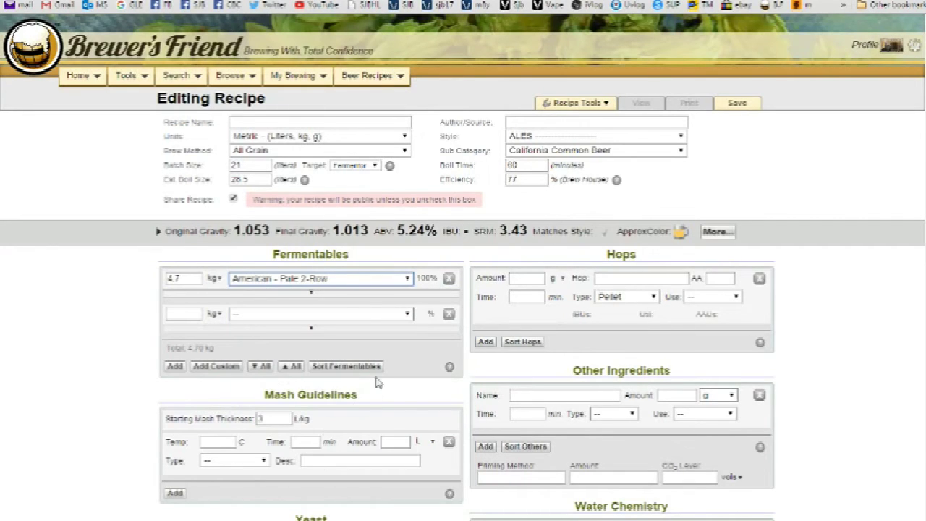
- Add 3 kg of American - Caramel / Crystal 60L as the second fermentable
left_click(185, 313)
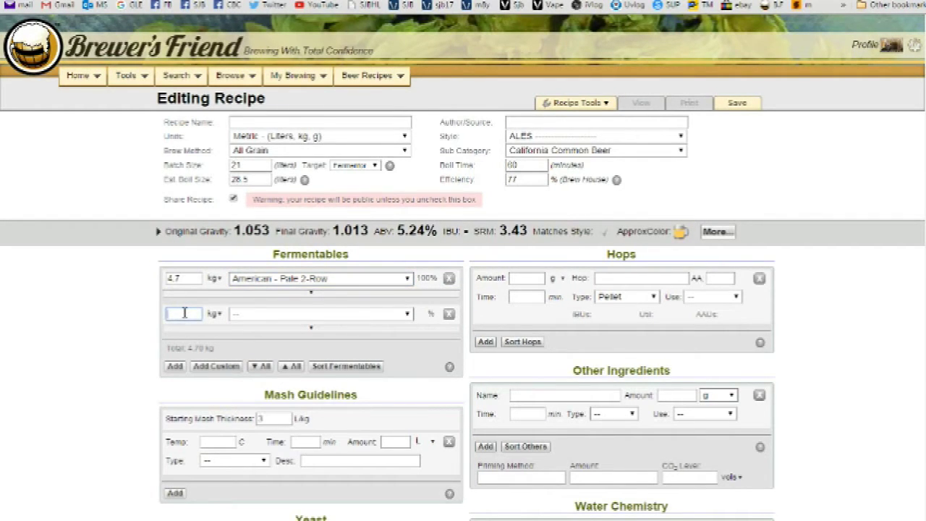
type("3")
left_click(289, 314)
scroll(367, 270, "down", 5)
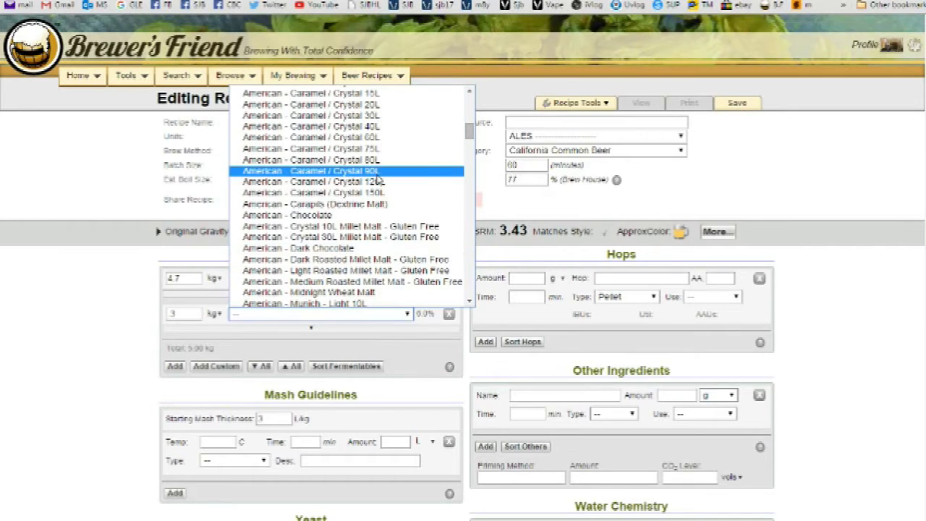
left_click(371, 137)
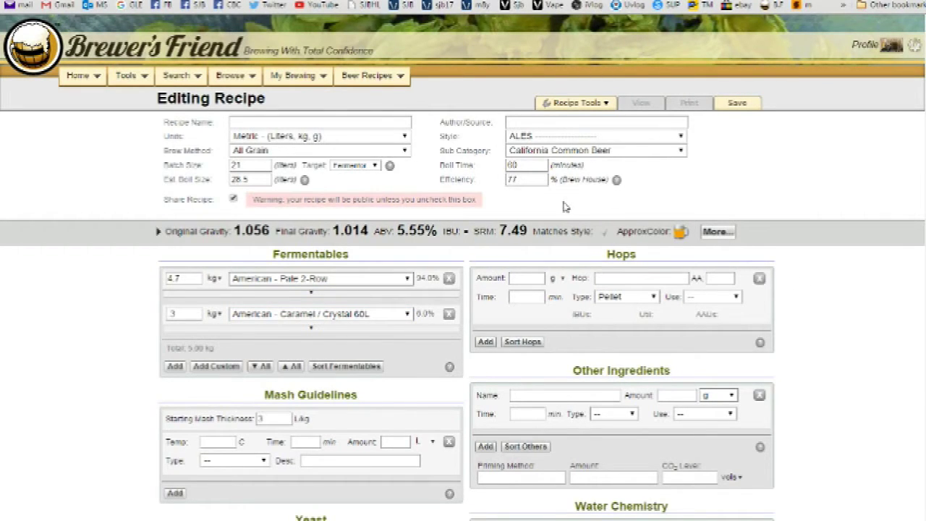
- Raise the recipe efficiency to 80%
double_click(530, 179)
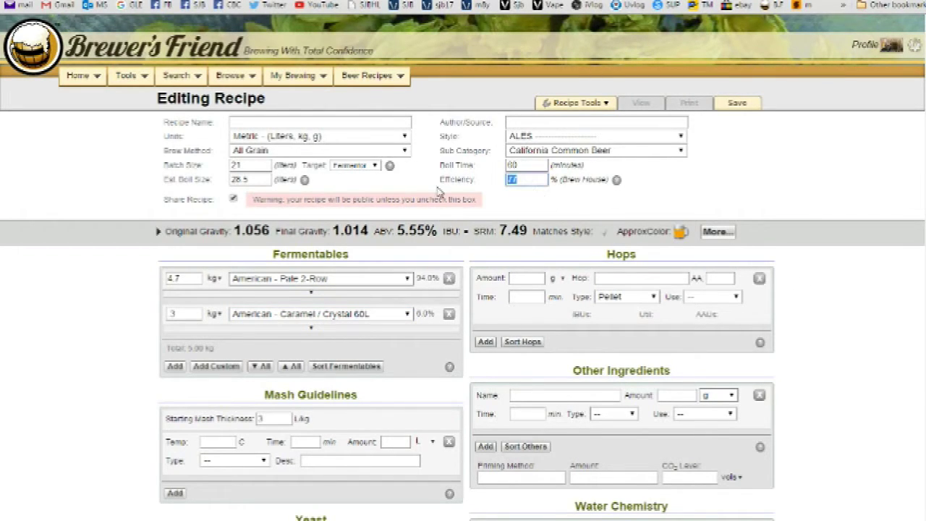
type("80")
left_click(680, 199)
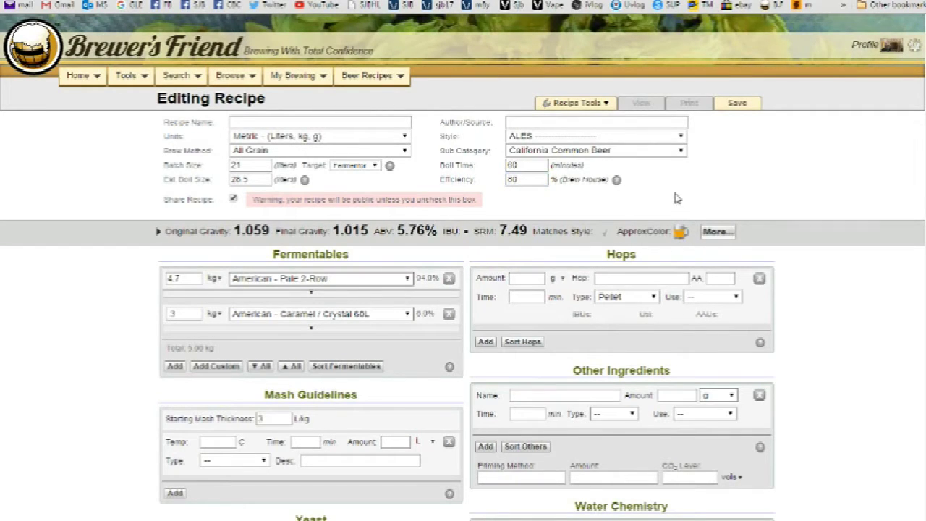
- Name the recipe 'test IPA' and set its style to India Pale Ale (IPA)
left_click(283, 122)
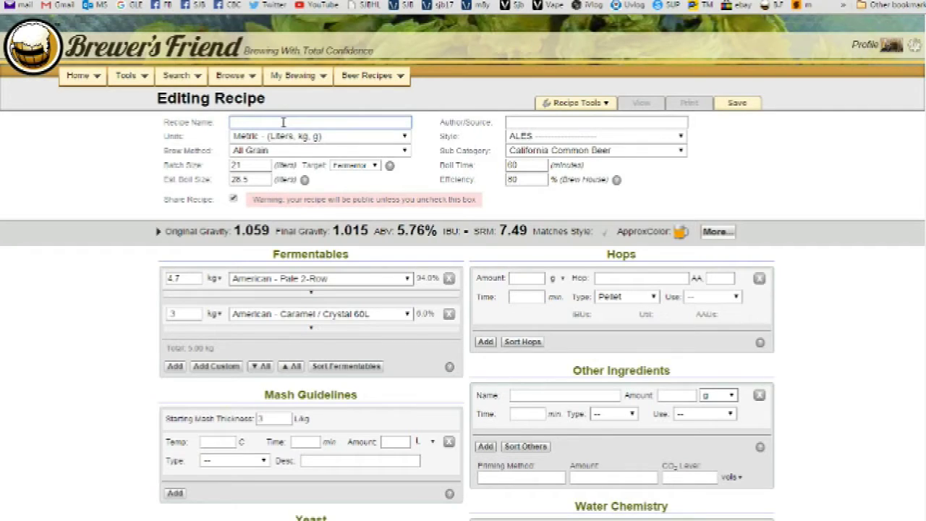
type("test IPA")
left_click(537, 138)
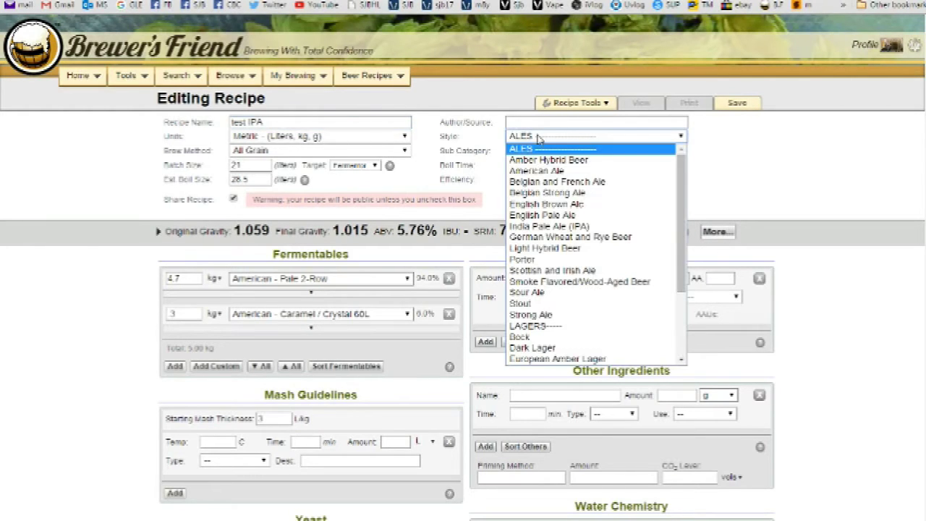
left_click(554, 225)
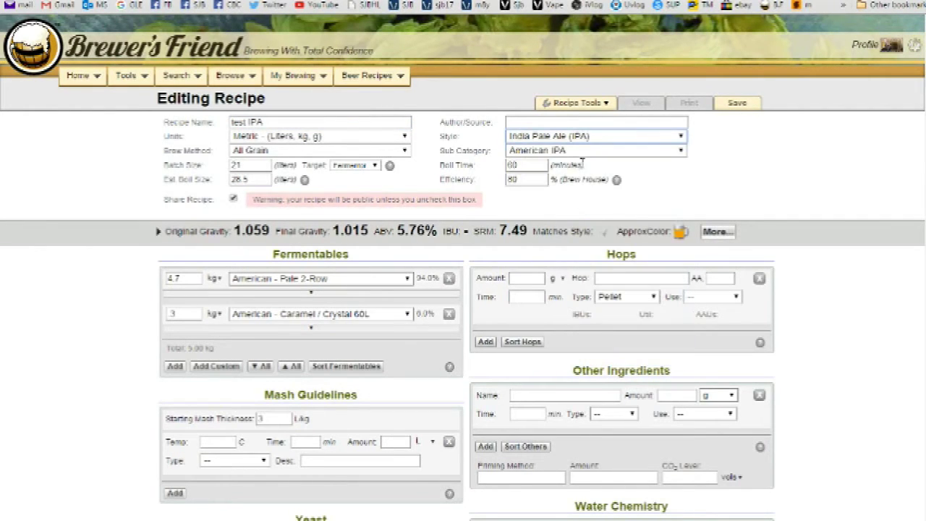
left_click(716, 233)
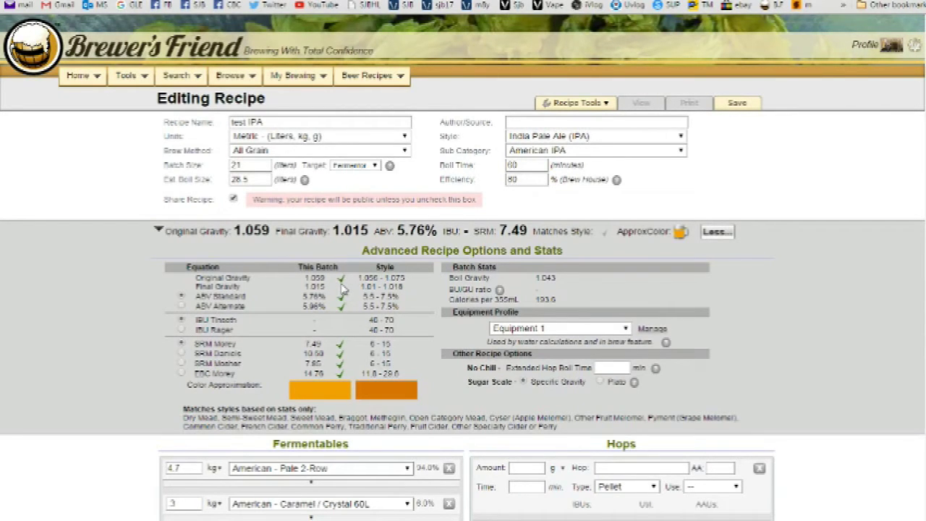
scroll(344, 288, "down", 1)
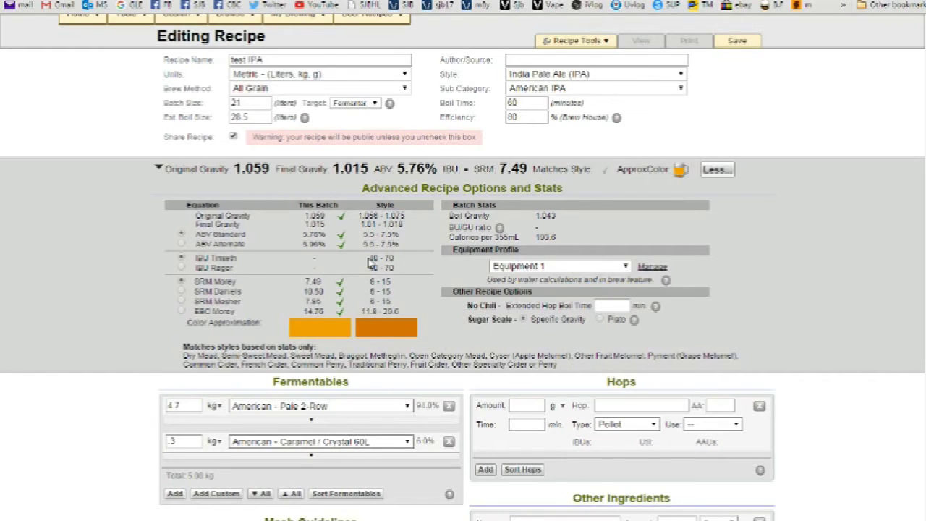
scroll(432, 282, "down", 2)
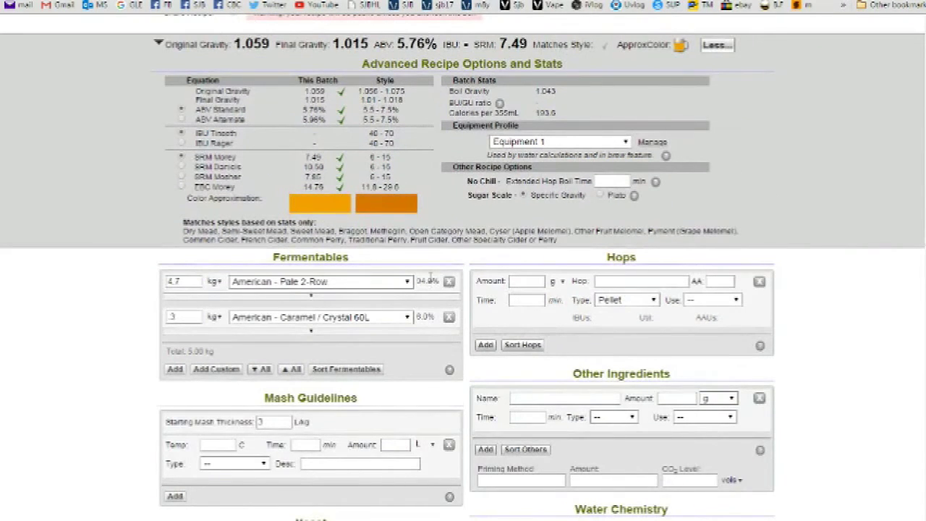
scroll(430, 275, "down", 1)
scroll(442, 268, "down", 1)
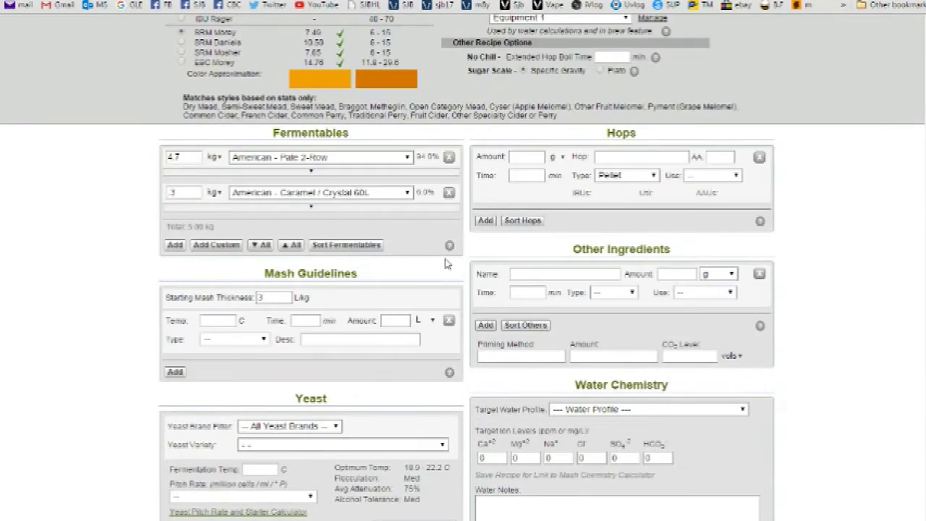
scroll(449, 264, "up", 3)
- Hide the advanced stats and choose Columbus as the first hop variety
left_click(715, 171)
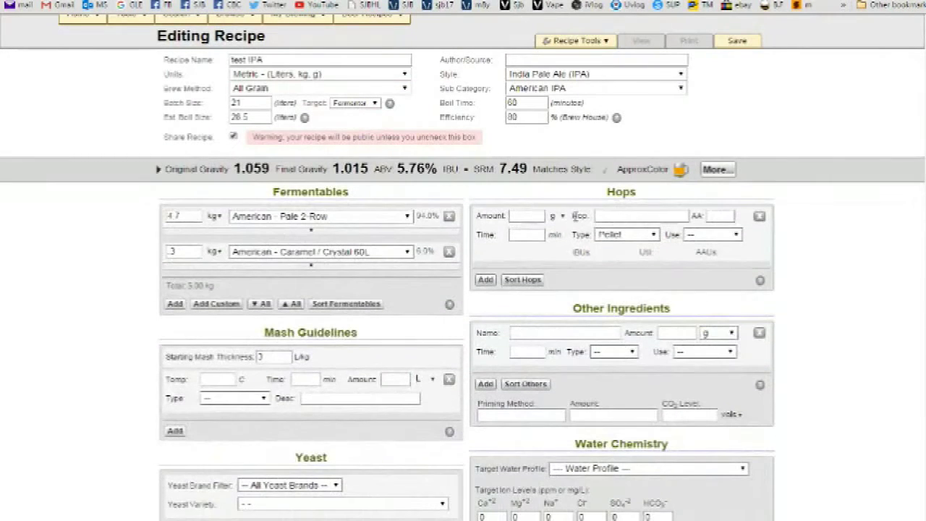
left_click(531, 221)
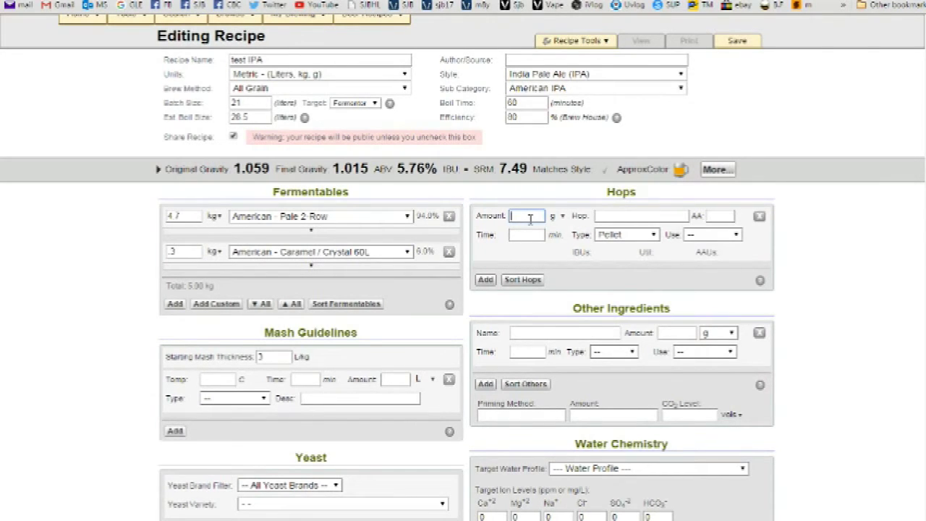
type("colum")
key("BackSpace")
key("BackSpace")
key("BackSpace")
key("BackSpace")
key("BackSpace")
left_click(627, 215)
type("colu")
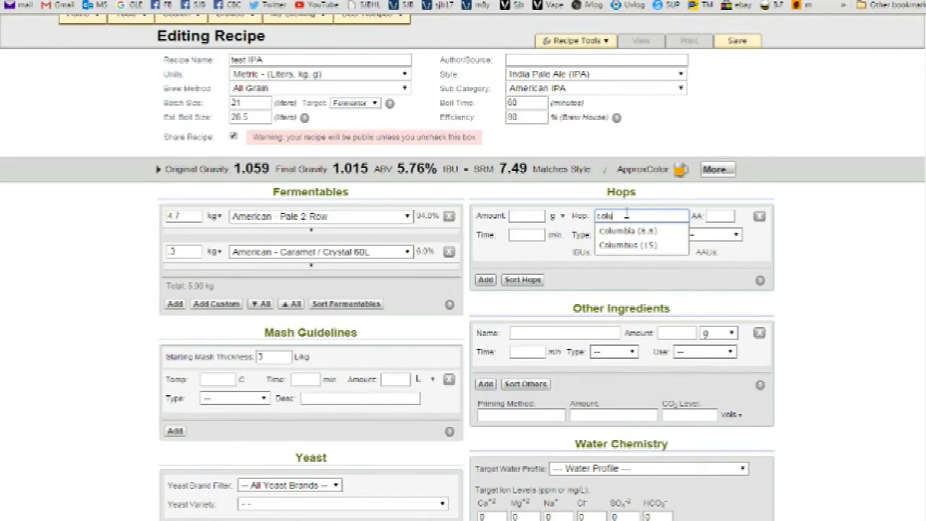
left_click(644, 249)
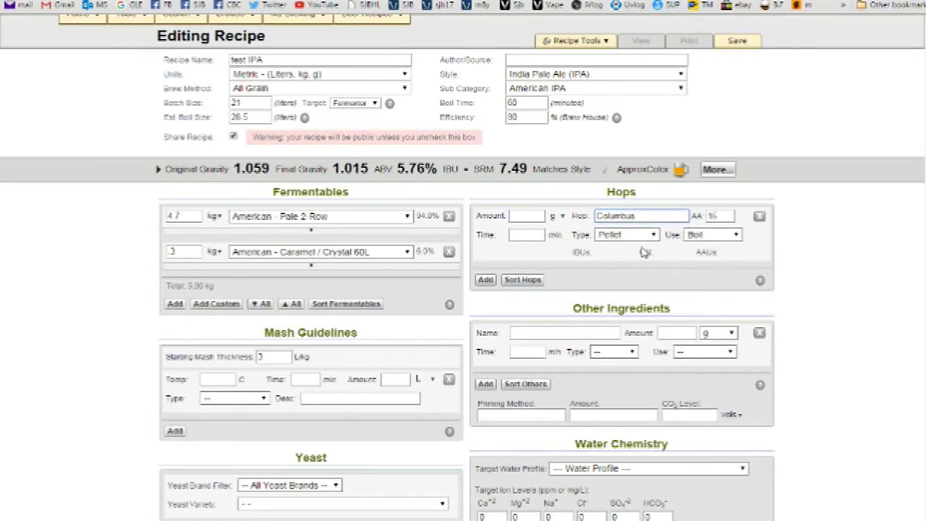
- Set the Columbus addition to 10 g with a 60-minute boil
left_click(524, 217)
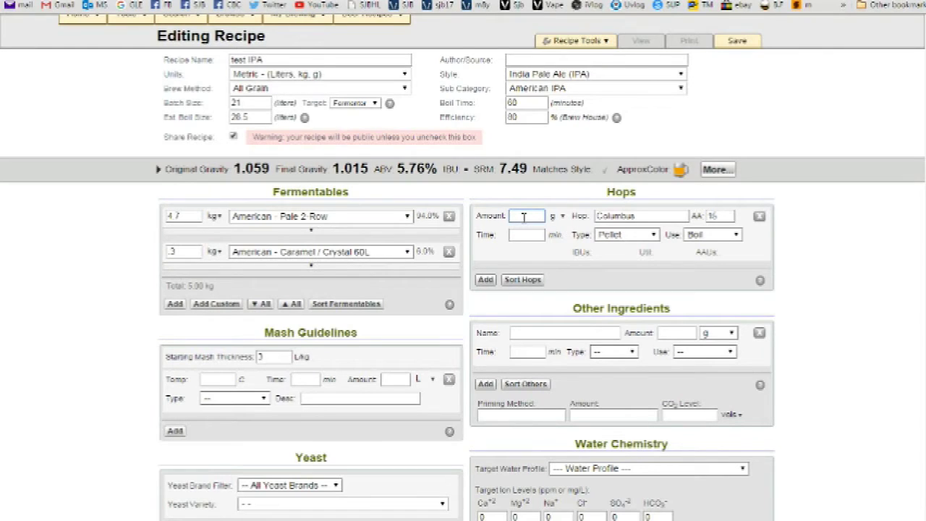
type("1")
type("0")
left_click(530, 235)
type("60")
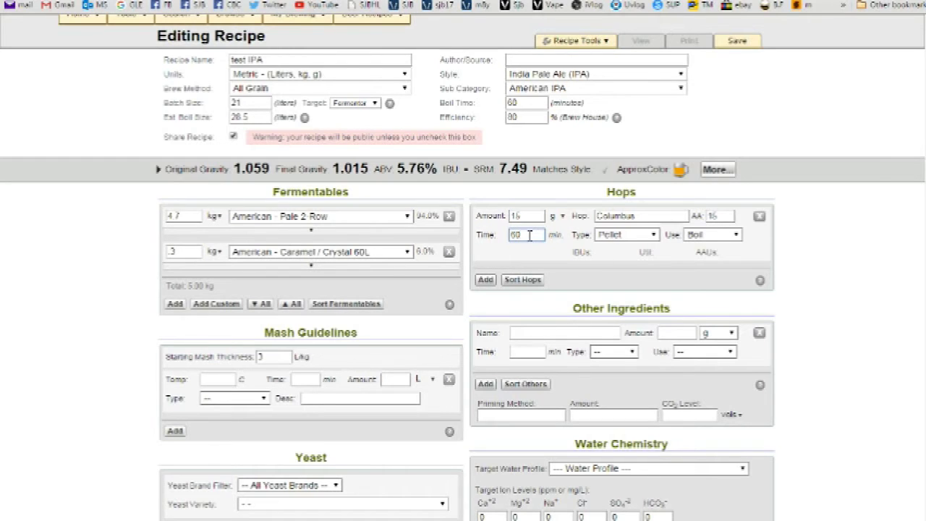
left_click(831, 303)
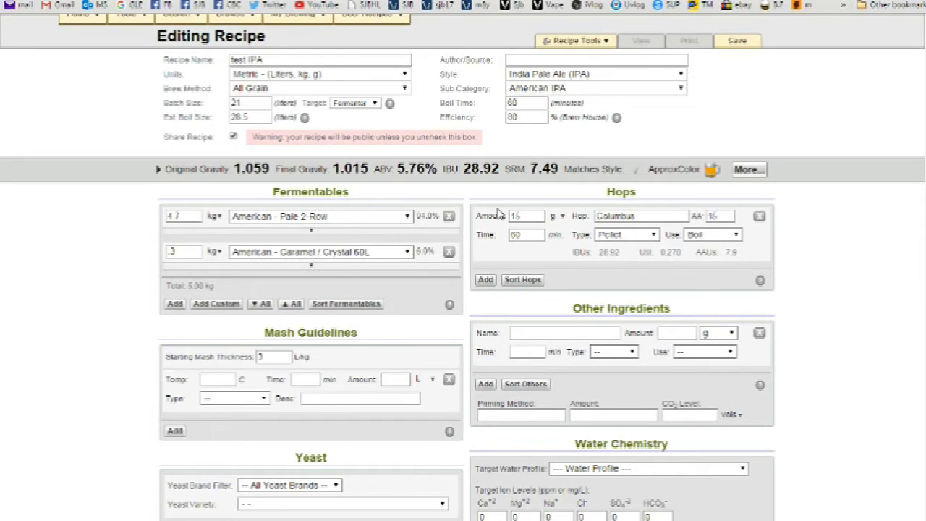
left_click(518, 215)
type("0")
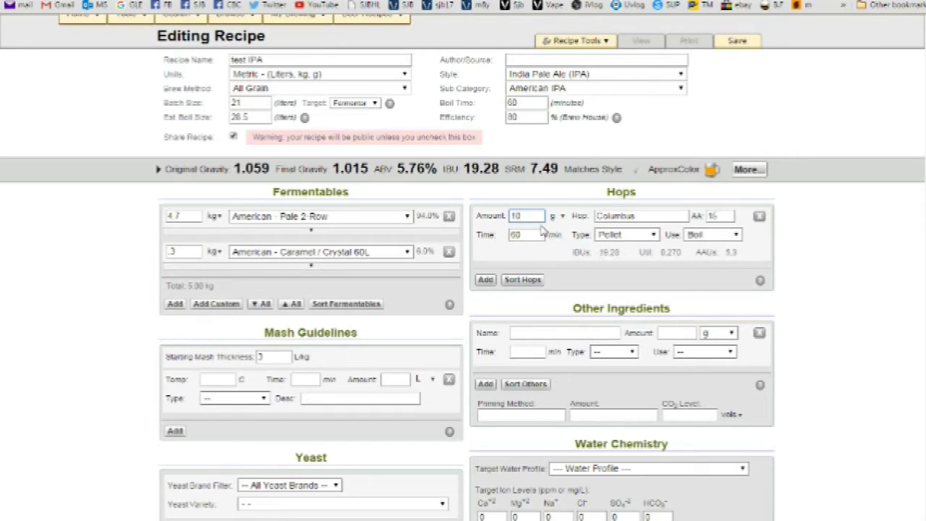
left_click(797, 282)
scroll(731, 286, "down", 1)
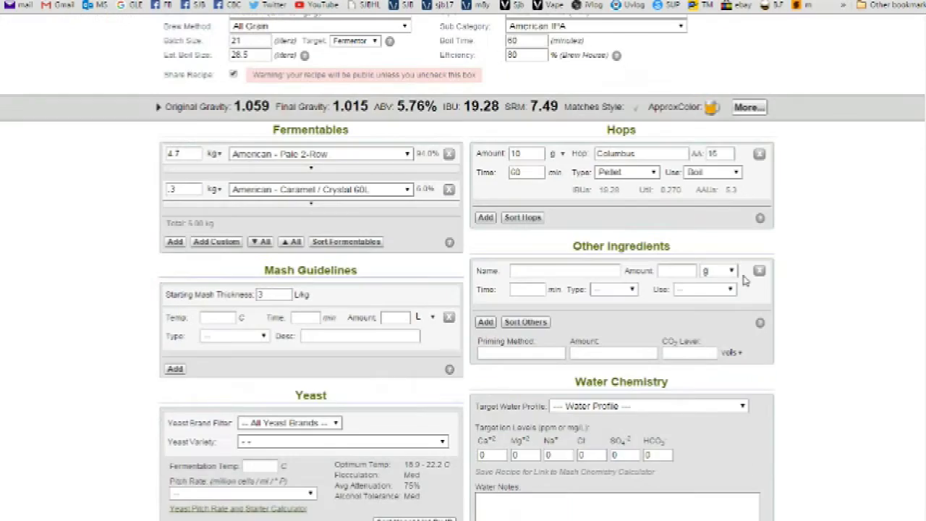
- Add a second hop: 40 g of Galaxy at 15.1% AA, boiled 15 minutes
left_click(485, 218)
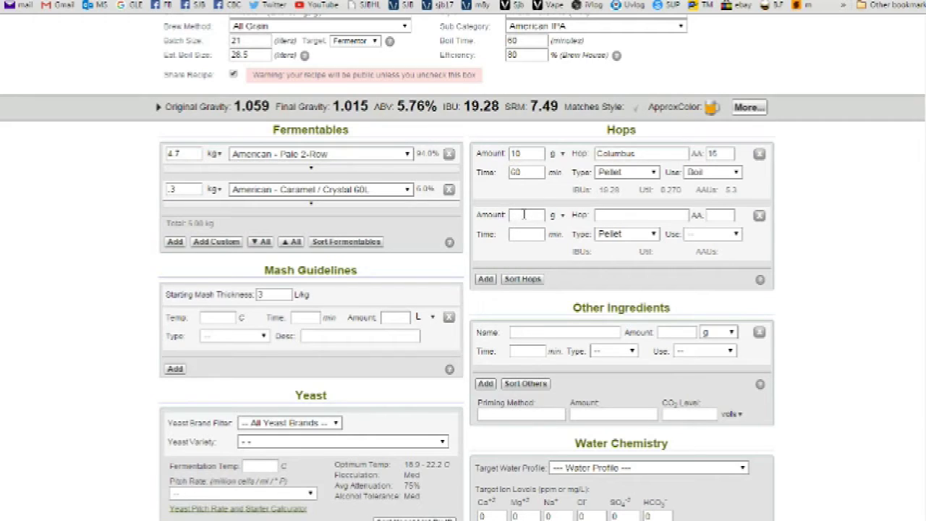
left_click(613, 216)
type("ga")
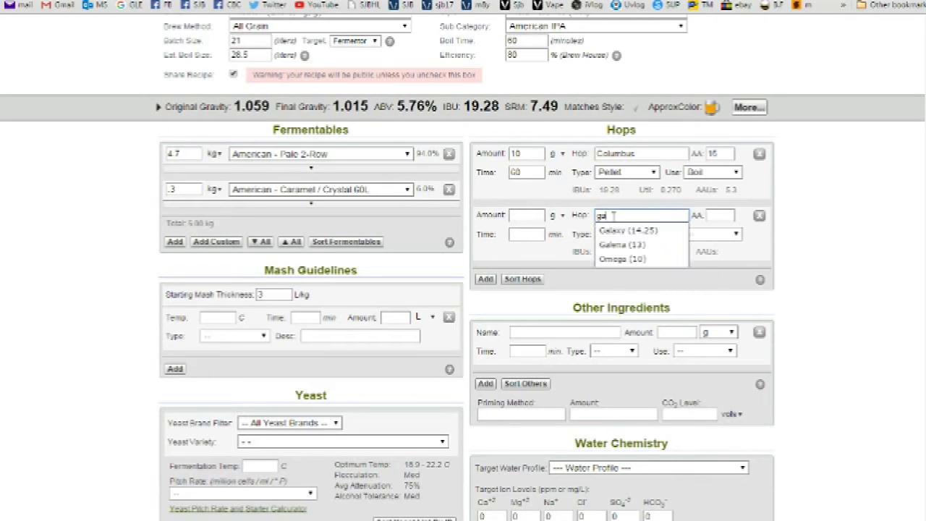
type("l")
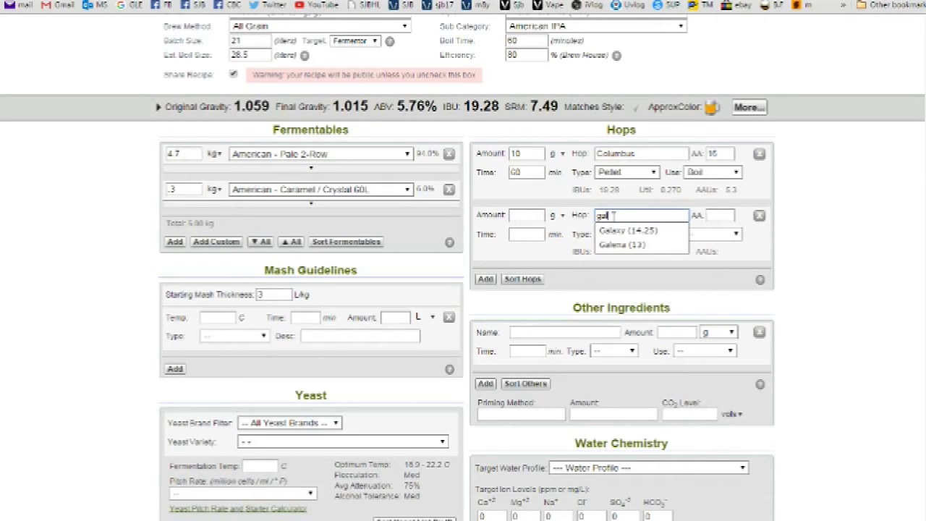
type("a")
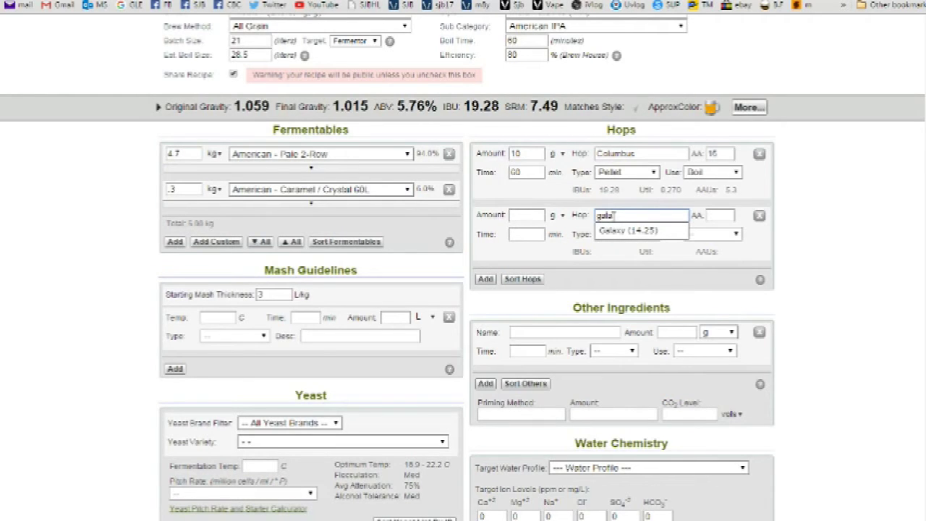
left_click(636, 232)
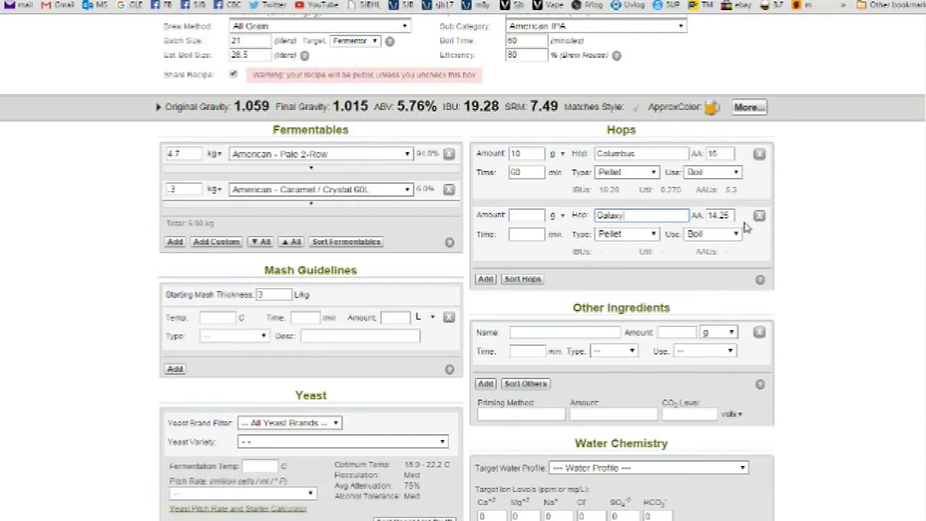
left_click_drag(735, 215, 684, 214)
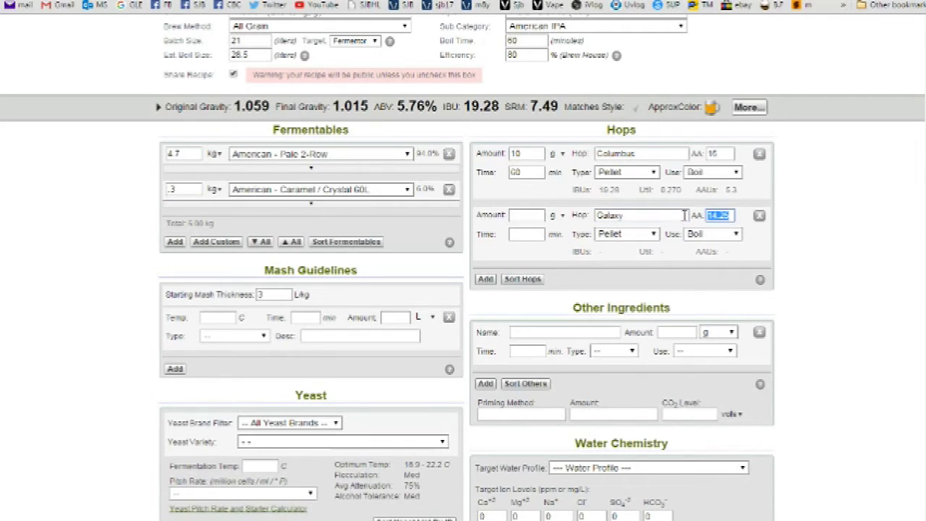
type("15.1")
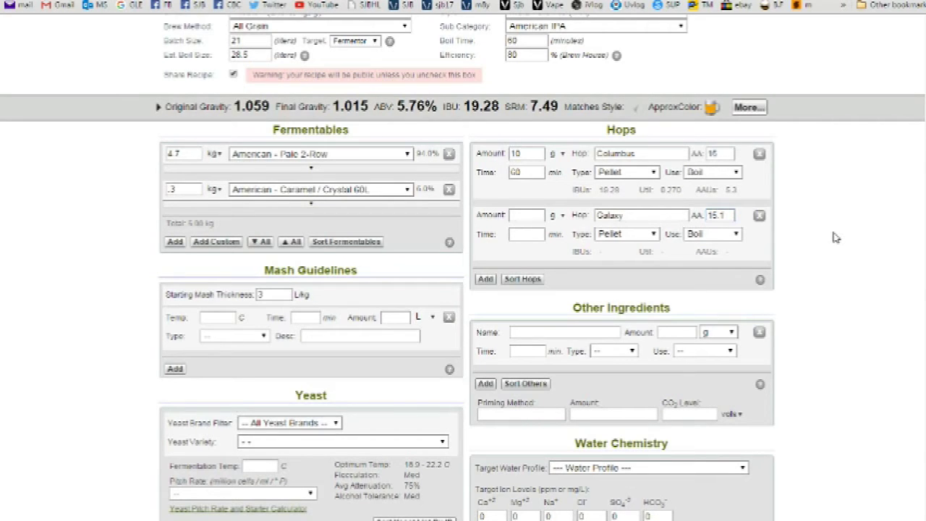
left_click(527, 216)
type("40")
left_click(528, 232)
type("15")
left_click(824, 282)
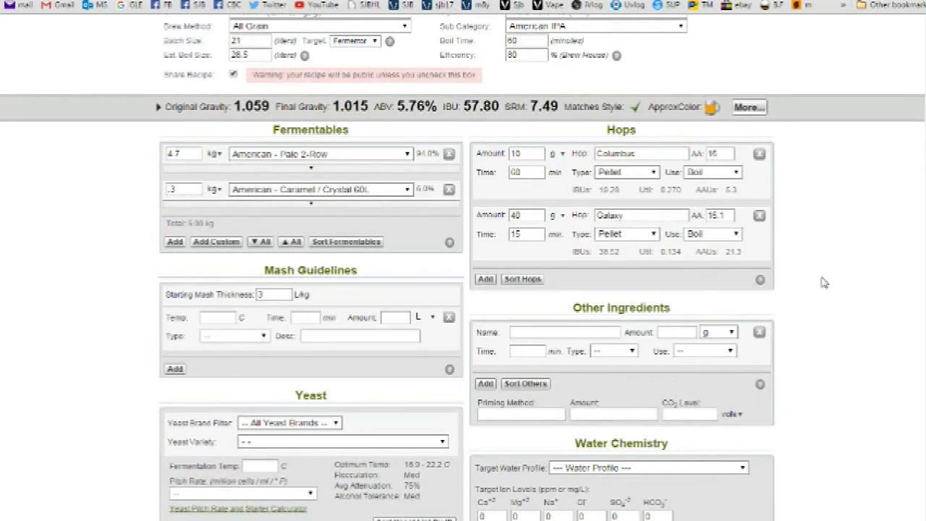
- Show the advanced recipe options and stats for review, then scroll back up
left_click(750, 109)
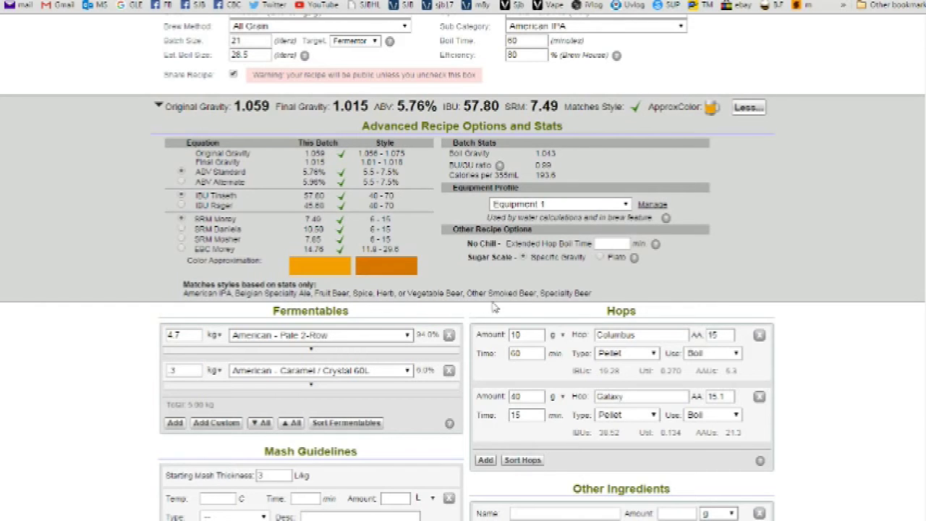
scroll(692, 306, "up", 2)
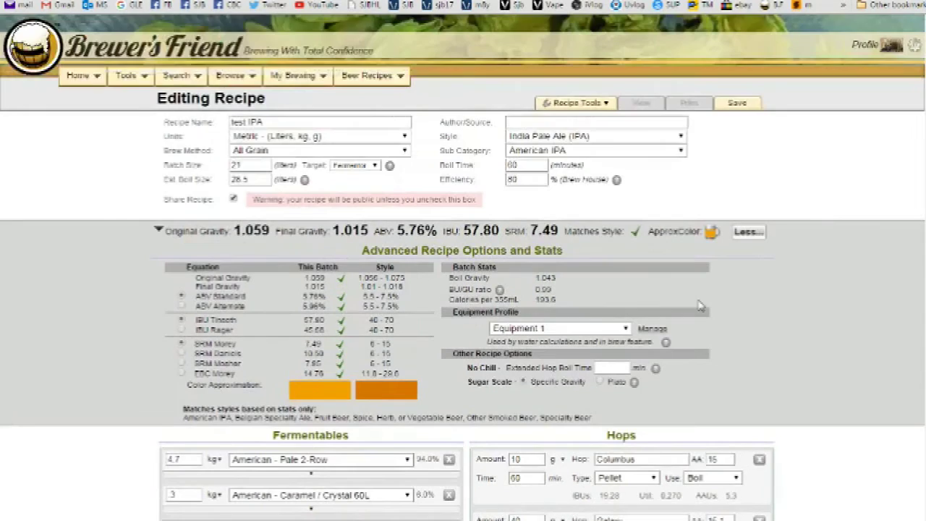
- Collapse the stats and add a third hop, NZ Cascade at 7.2% AA
left_click(749, 232)
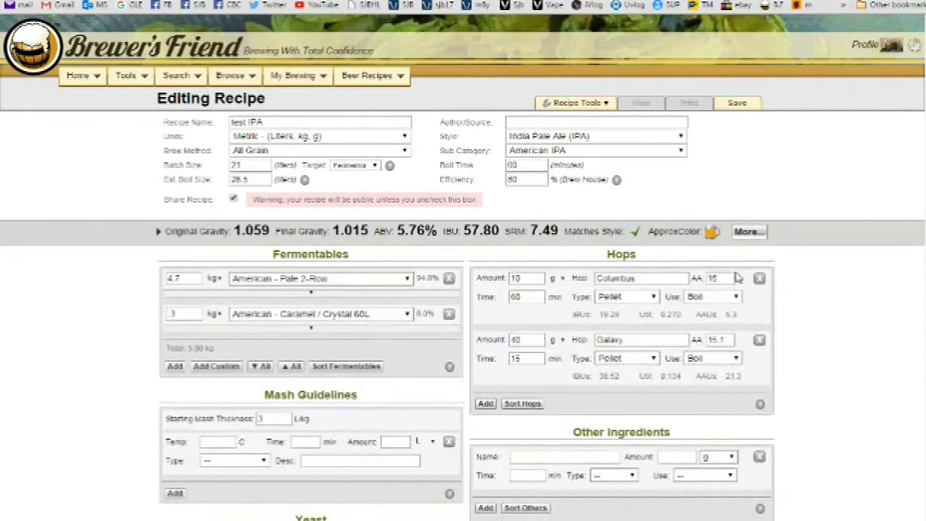
scroll(738, 277, "down", 2)
scroll(741, 276, "up", 2)
scroll(809, 280, "down", 4)
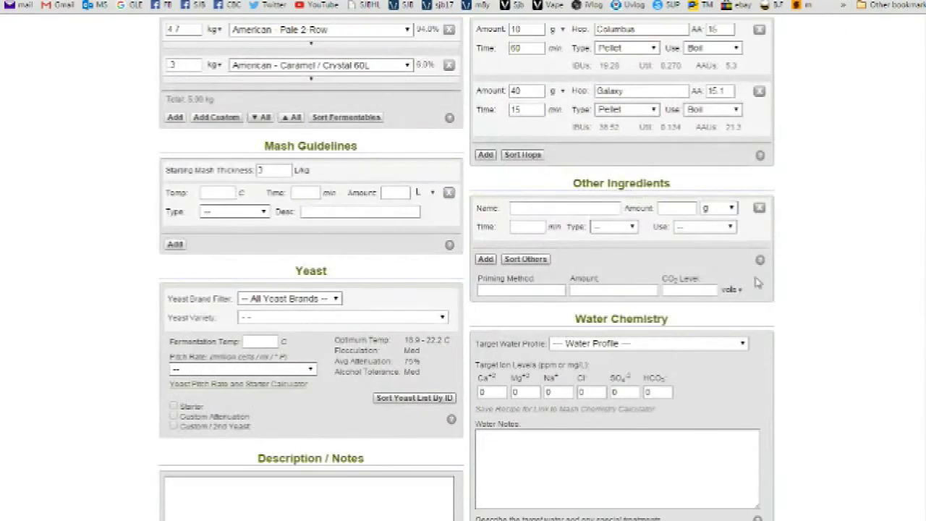
scroll(757, 283, "up", 1)
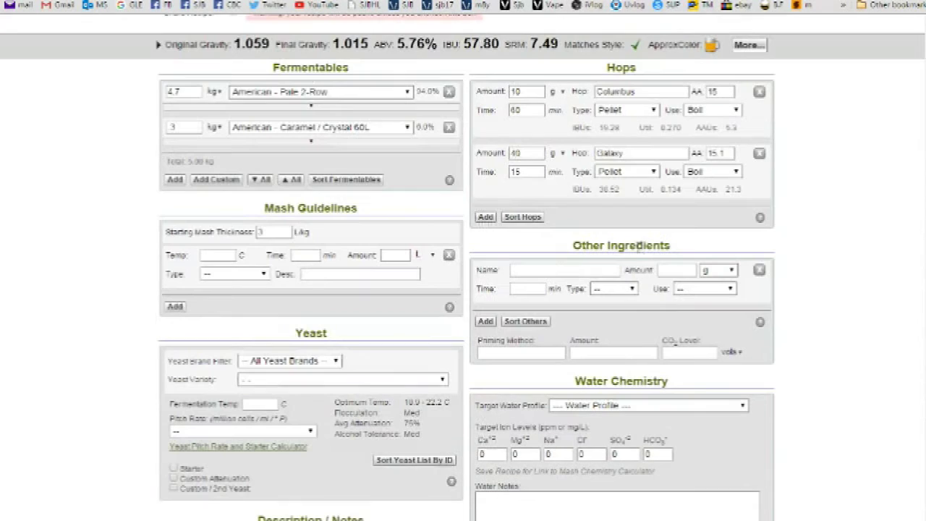
left_click(486, 218)
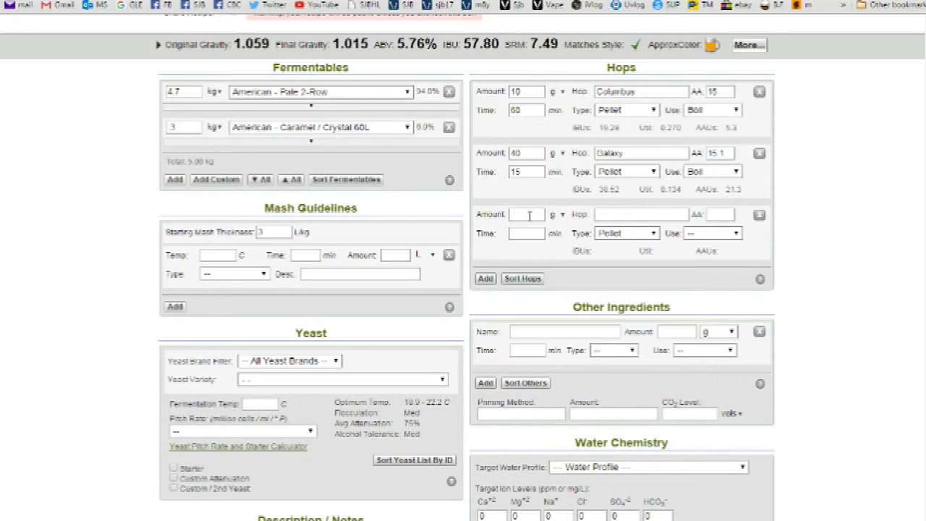
left_click(621, 215)
type("NZ")
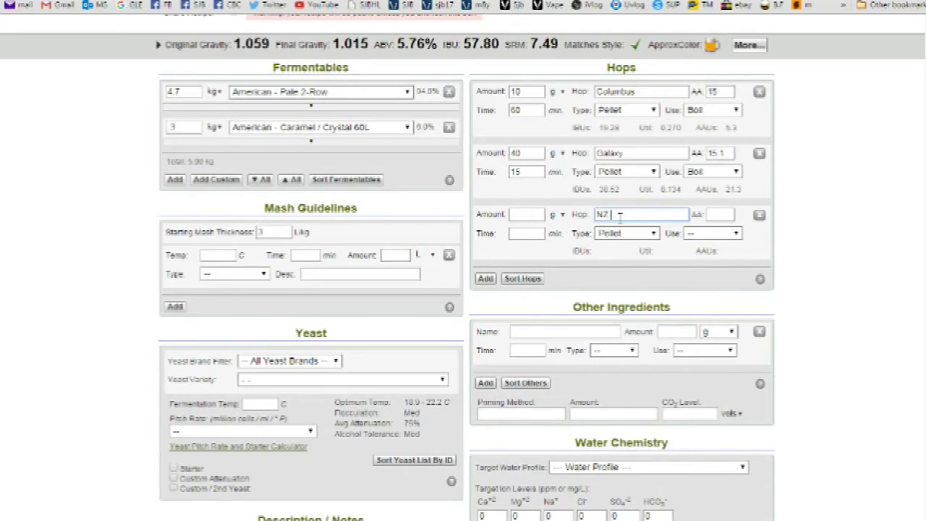
type(" Cascade")
left_click(717, 215)
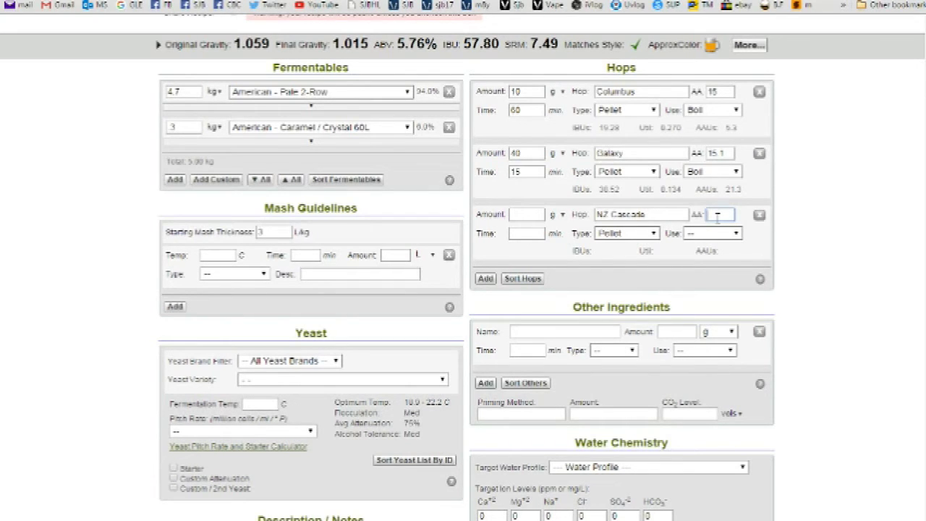
type("7")
type(".5")
- Set the NZ Cascade hop to Boil use, 40 g, with a 10-minute boil
left_click(727, 236)
left_click(725, 257)
left_click(537, 215)
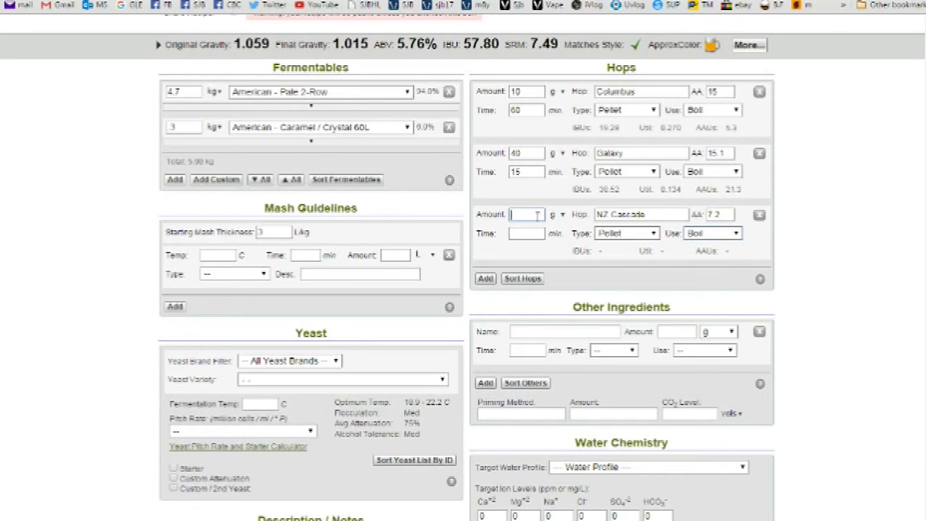
type("40")
left_click(532, 232)
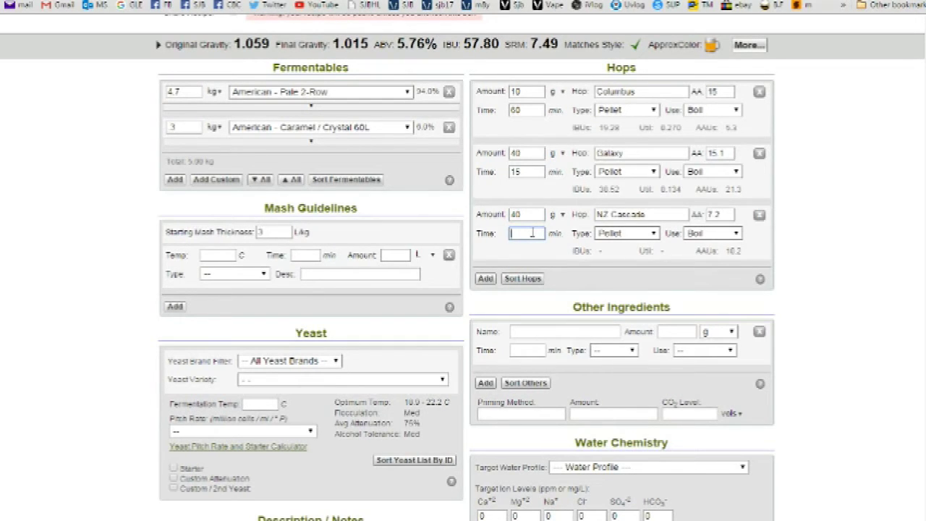
type("20")
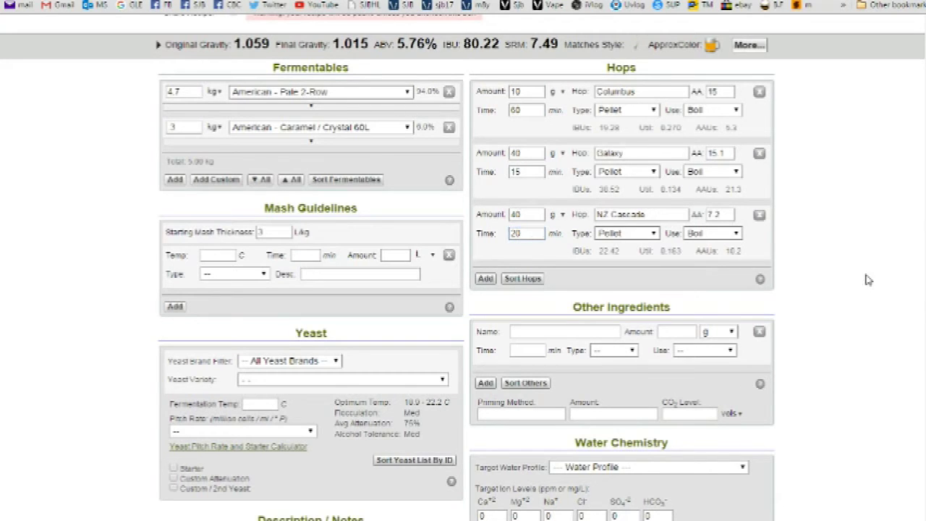
double_click(518, 233)
double_click(516, 233)
type("10")
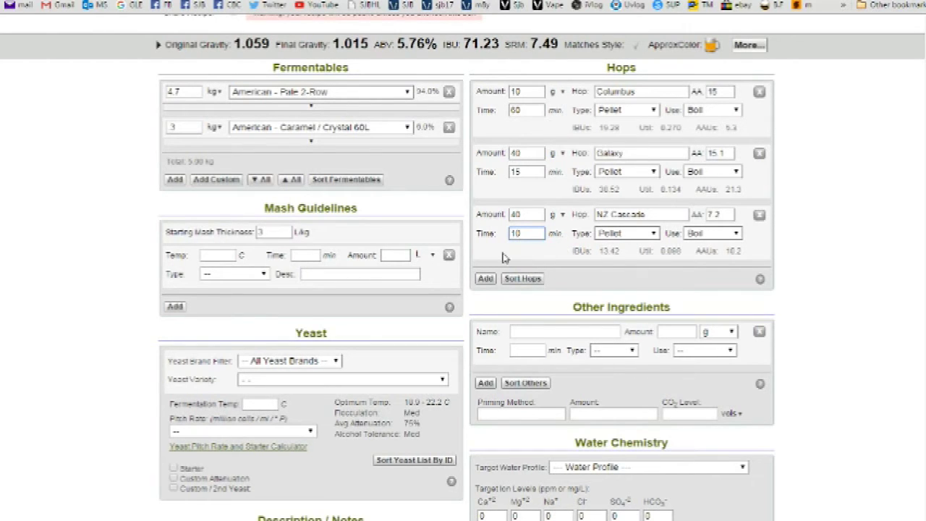
left_click(485, 279)
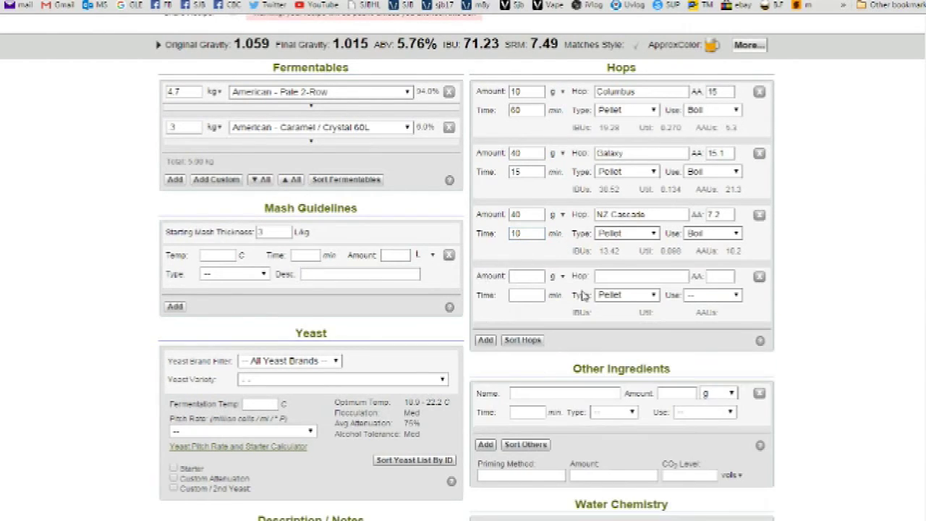
- Make the fourth hop a 60 g NZ Cascade dry hop for 5 days
left_click(711, 297)
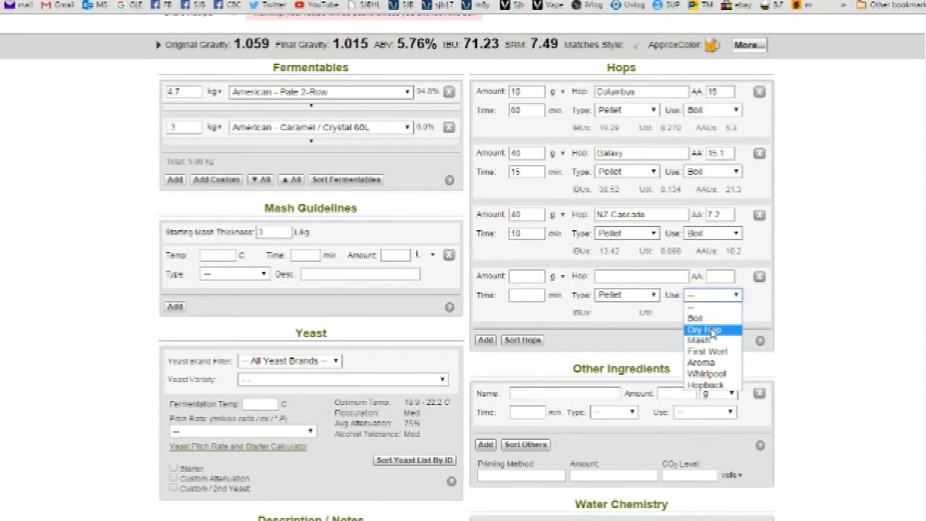
left_click(706, 324)
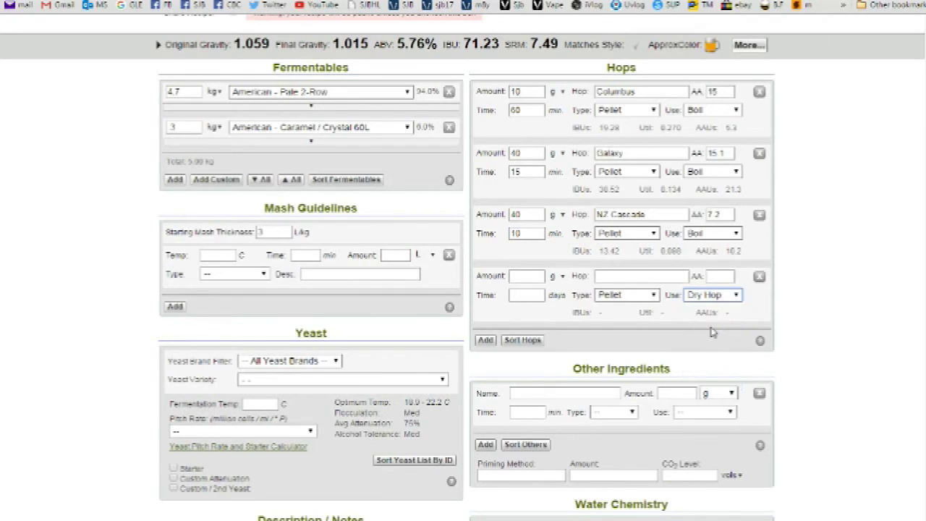
left_click(621, 278)
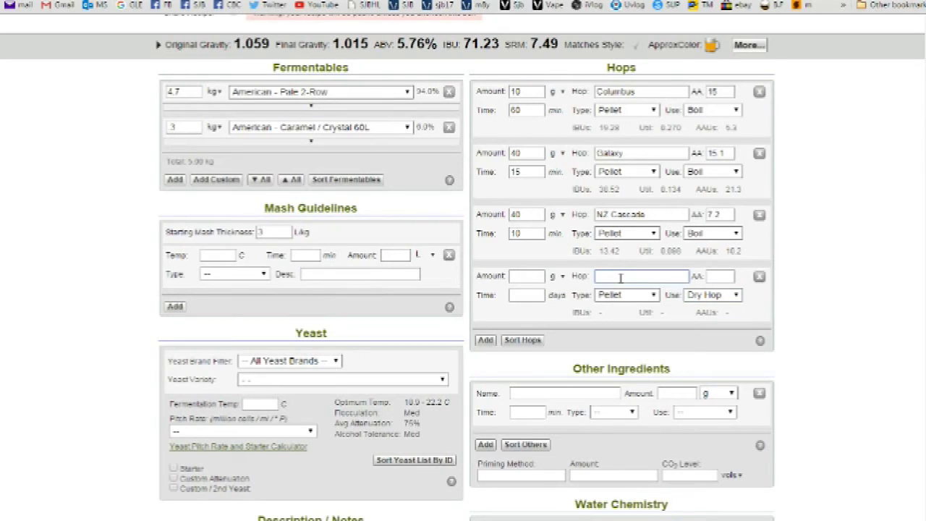
type("NZ")
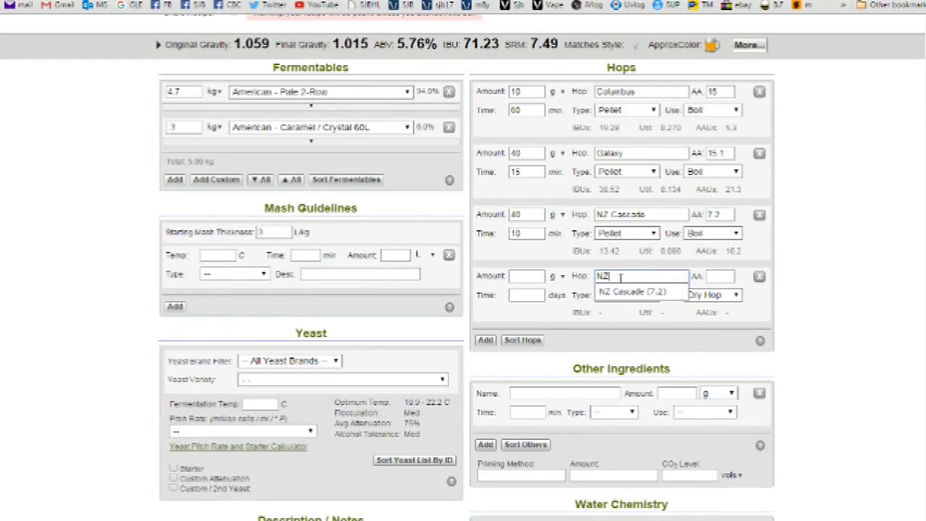
left_click(629, 291)
left_click(538, 281)
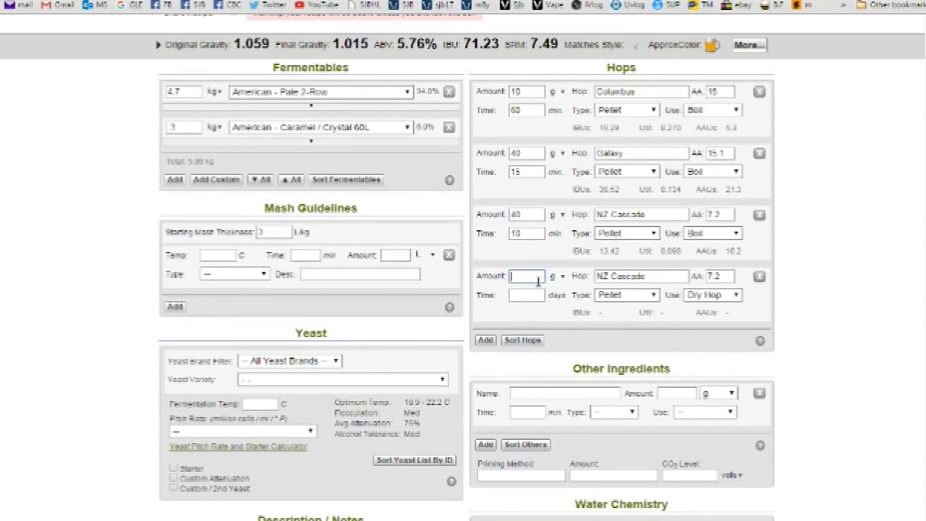
type("60")
left_click(533, 293)
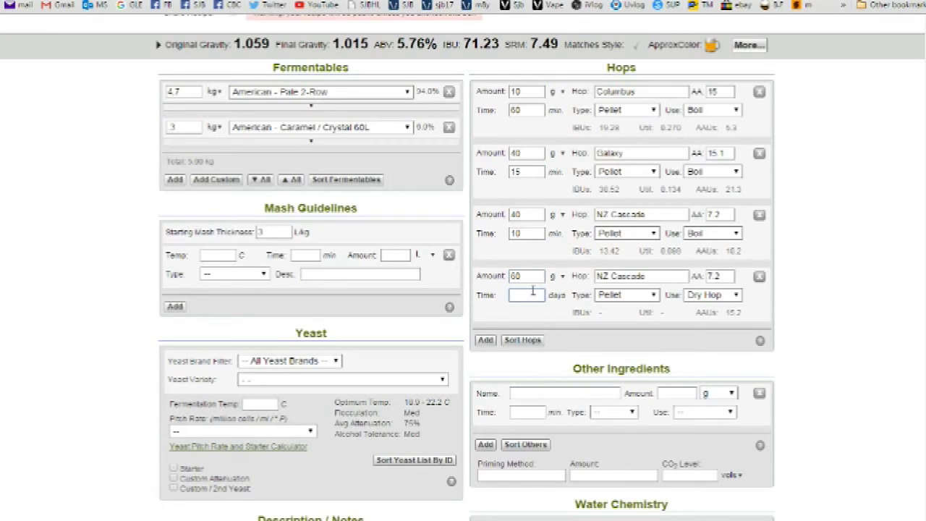
type("5")
- Add a fifth hop: 60 g Galaxy as a dry hop for 5 days
left_click(486, 340)
left_click(524, 340)
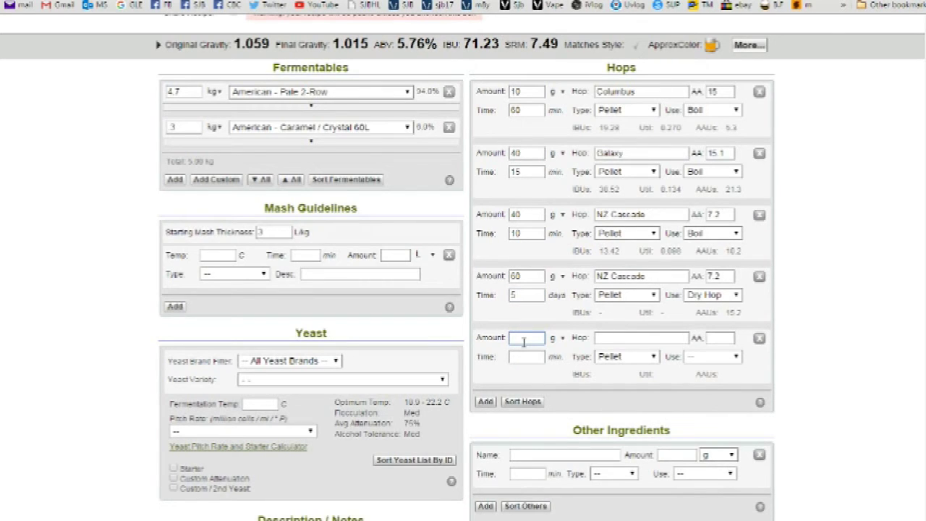
type("60")
left_click(609, 339)
type("ga")
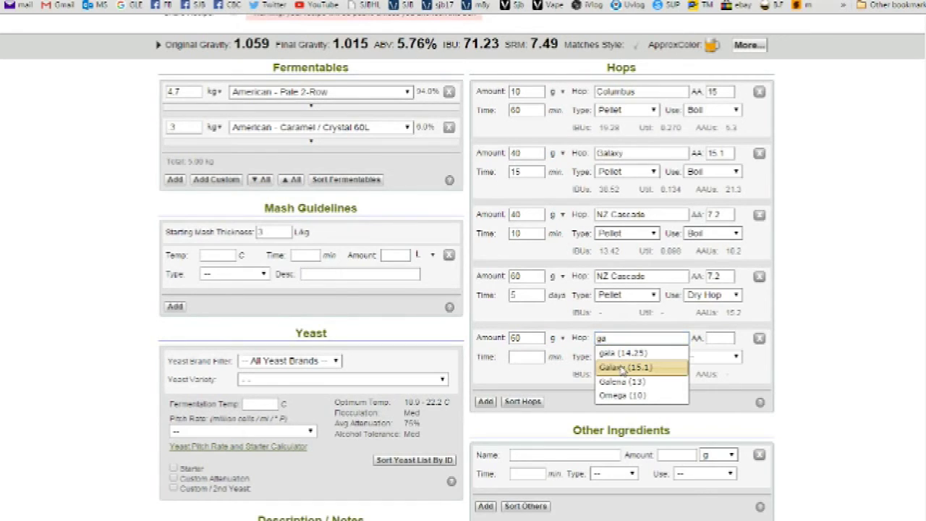
left_click(622, 367)
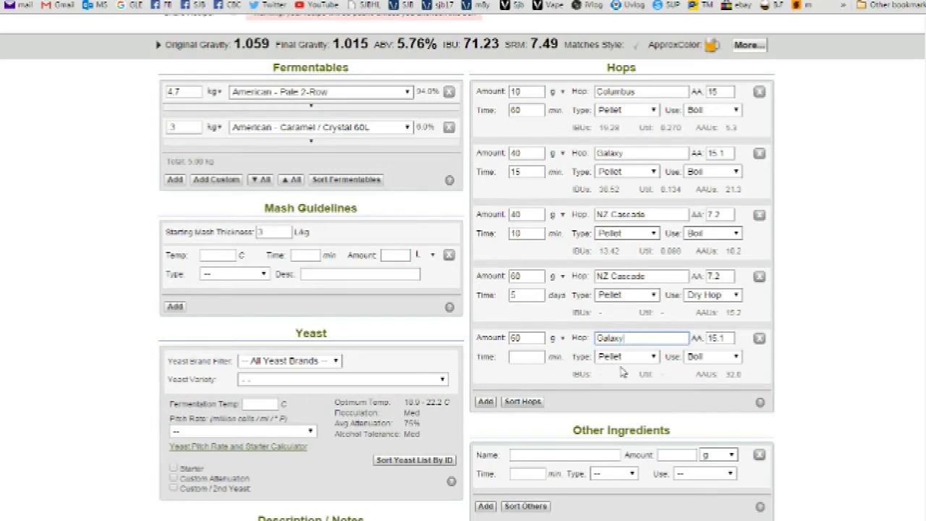
left_click(705, 360)
left_click(706, 391)
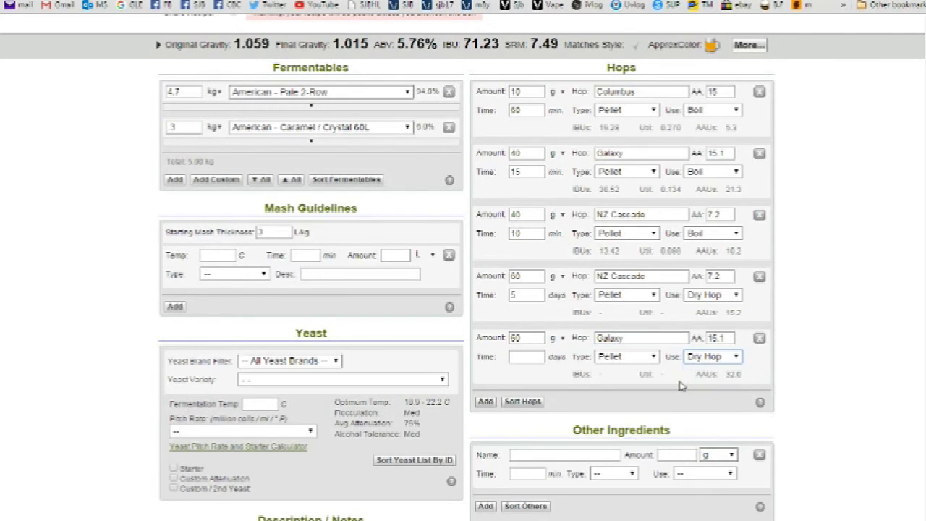
left_click(529, 356)
type("5")
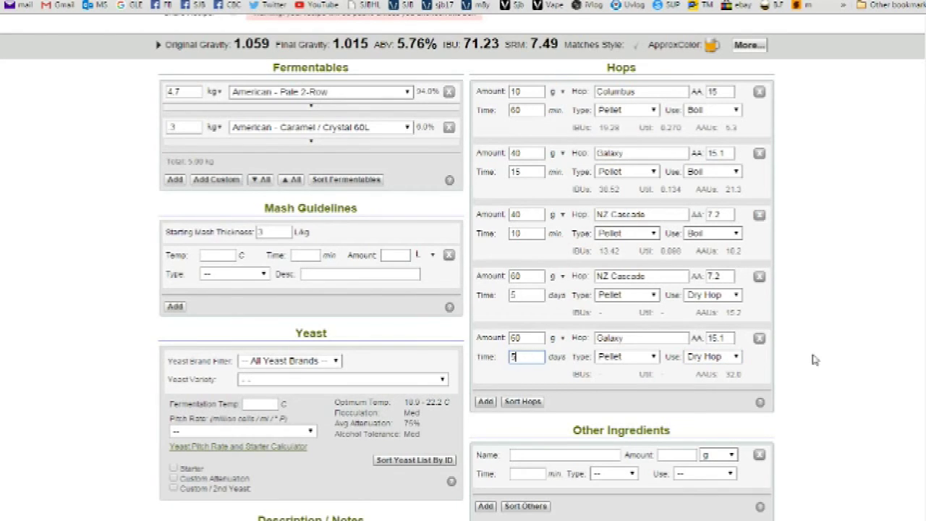
- Create the first mash step: Infusion at 66 C for 60 min with 15 L
scroll(830, 357, "down", 1)
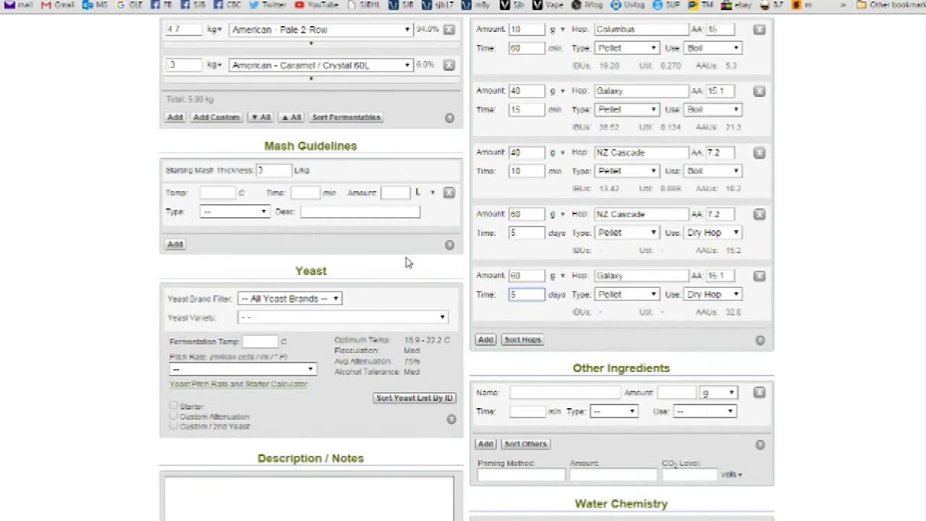
scroll(366, 255, "up", 3)
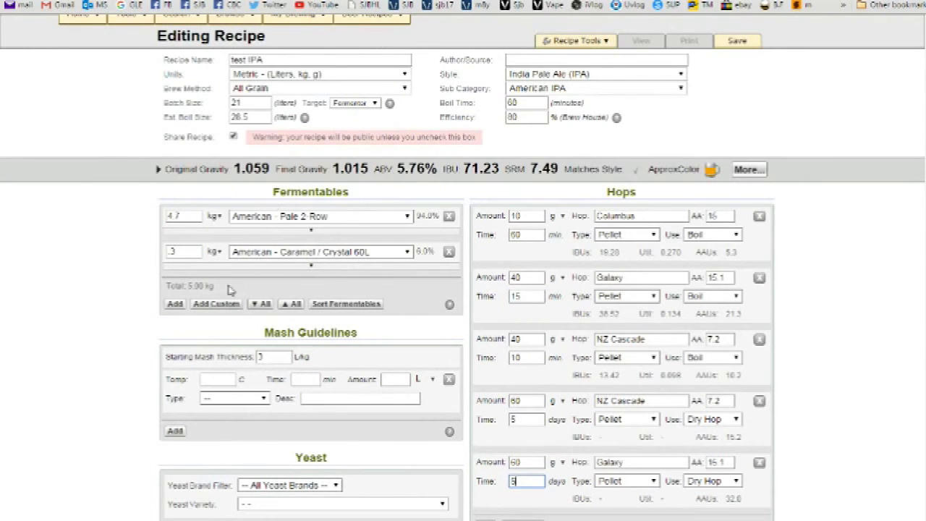
scroll(295, 334, "down", 2)
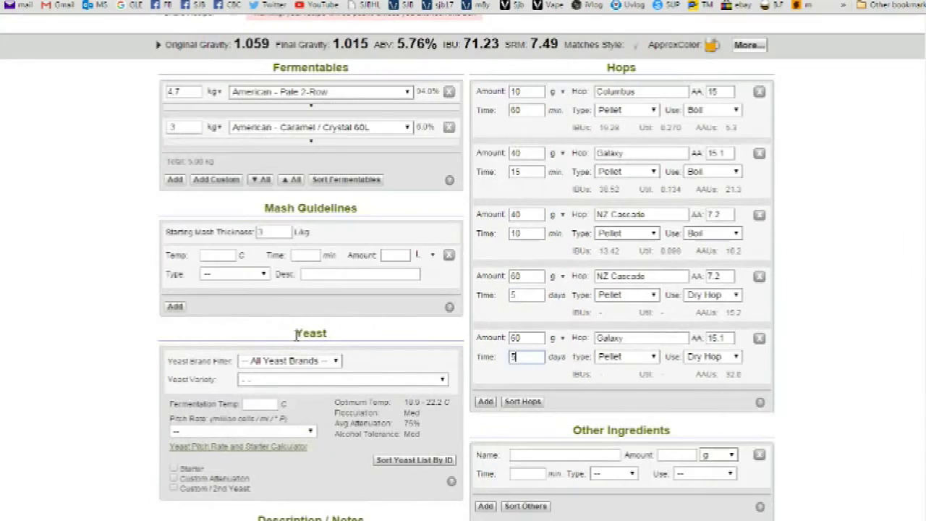
left_click(217, 258)
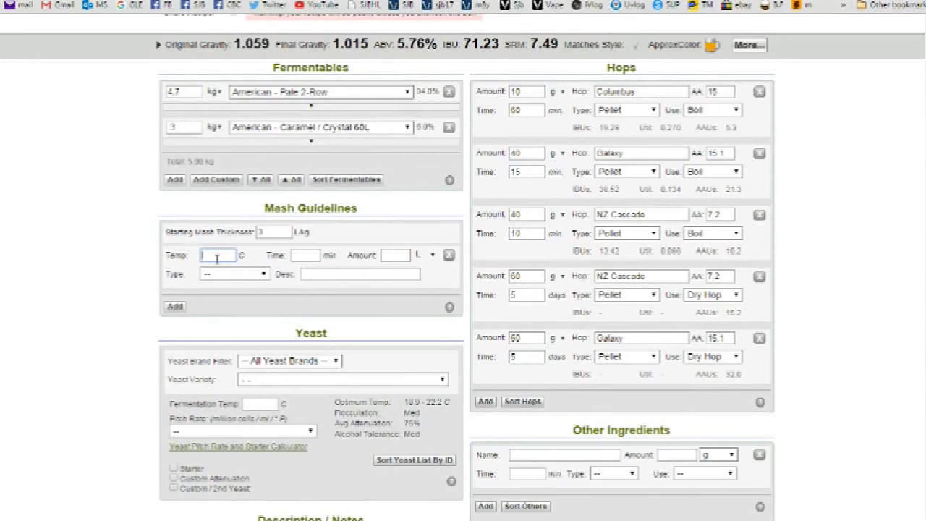
type("16")
left_click(304, 256)
type("60")
left_click(388, 255)
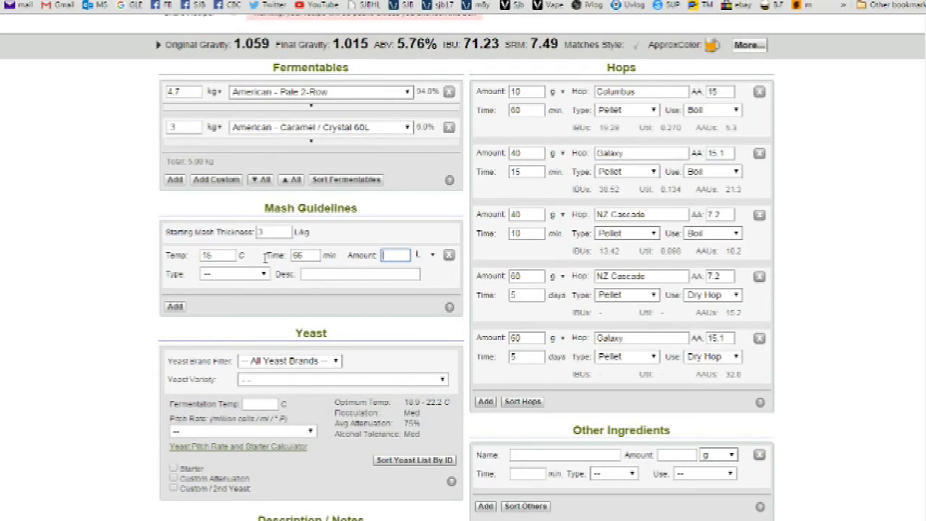
left_click(220, 255)
left_click_drag(220, 255, 186, 255)
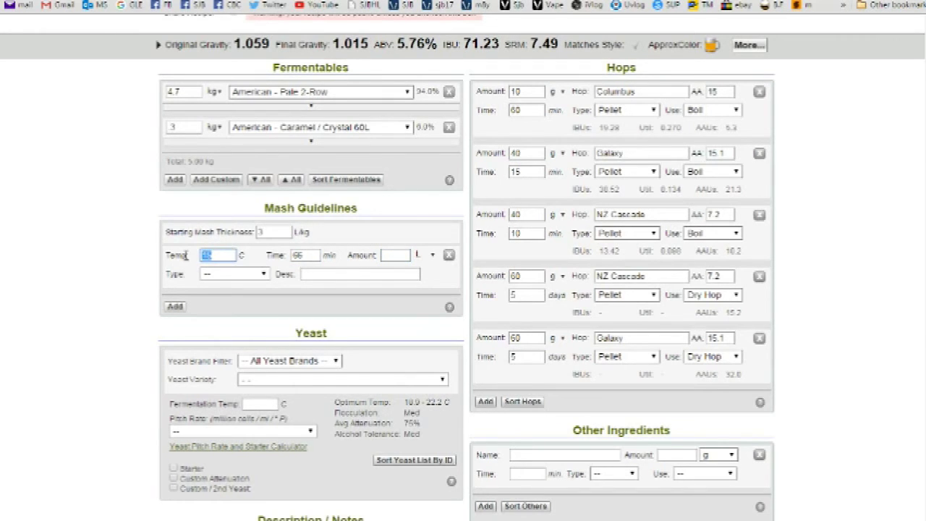
type("66")
left_click(300, 255)
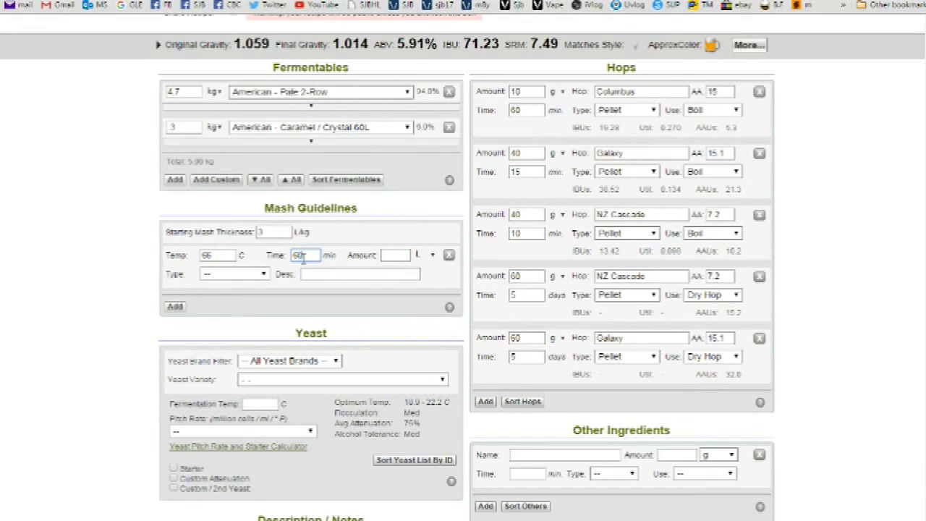
left_click(408, 255)
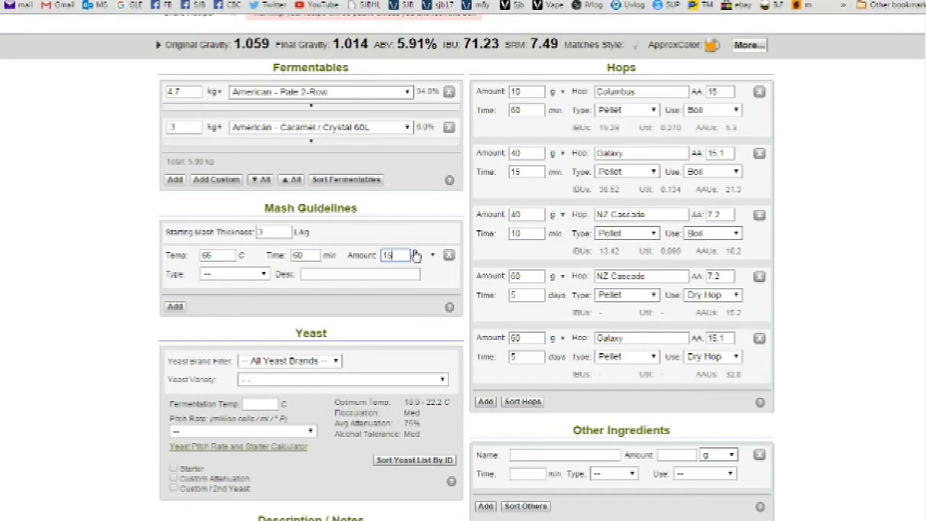
left_click(262, 277)
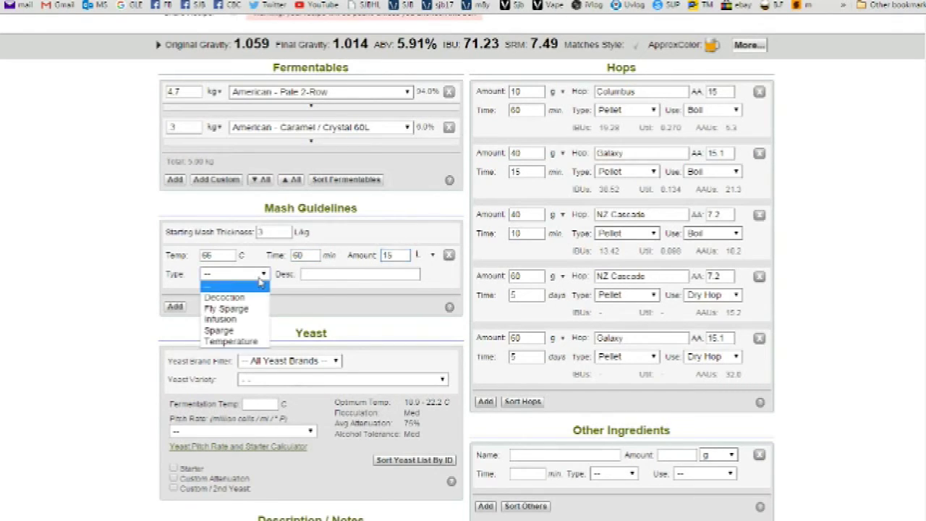
left_click(250, 320)
- Add a second mash step: Sparge at 70 C for 10 min with 17 L
left_click(176, 306)
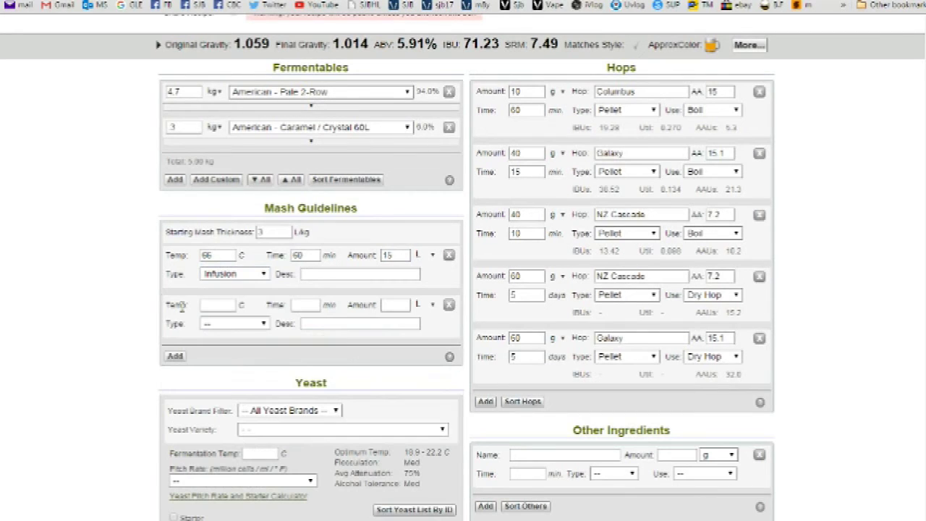
left_click(227, 305)
left_click(307, 305)
type("10")
left_click(391, 305)
left_click(260, 326)
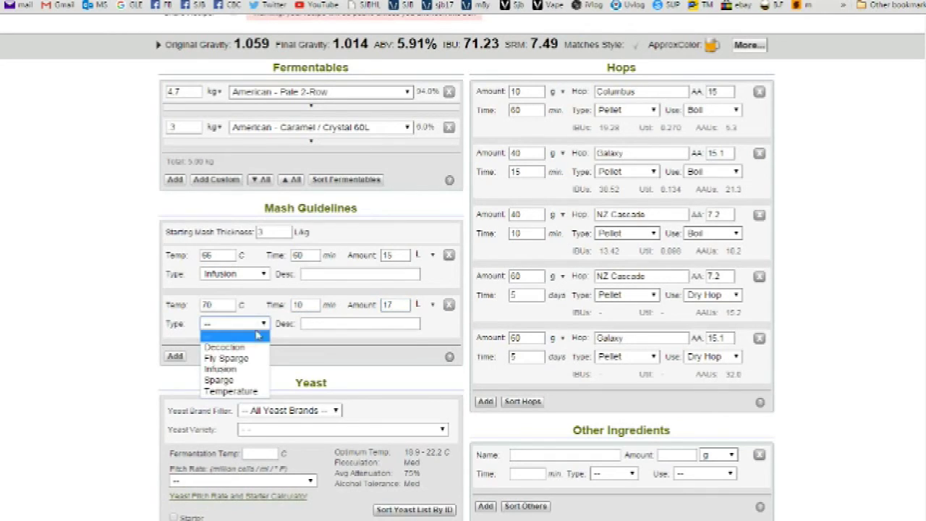
left_click(253, 381)
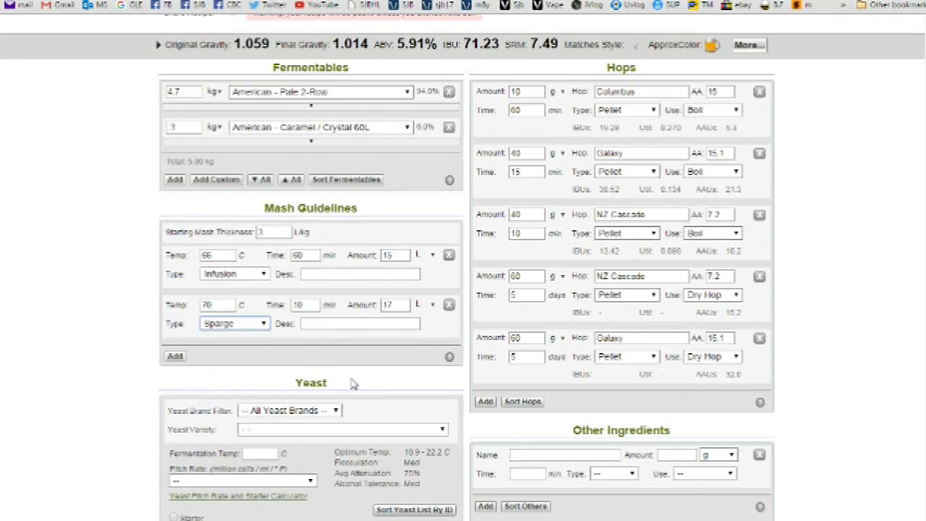
- Filter yeasts to Fermentis / Safale and choose the Safale American Ale yeast
scroll(378, 379, "down", 2)
left_click(314, 288)
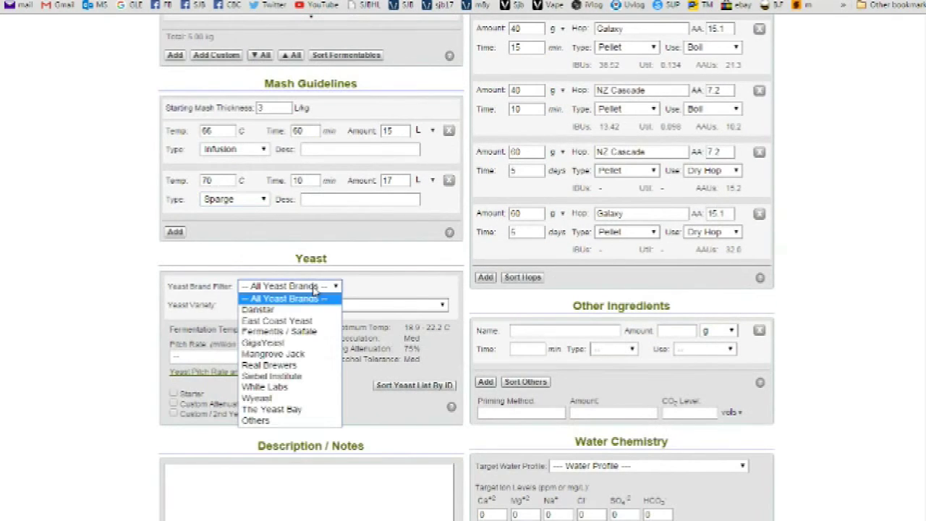
left_click(310, 322)
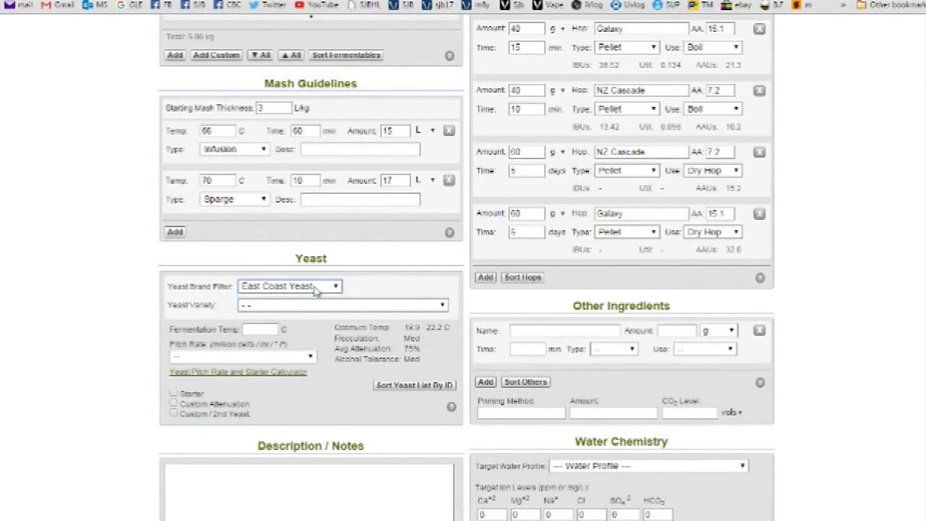
left_click(317, 289)
left_click(314, 333)
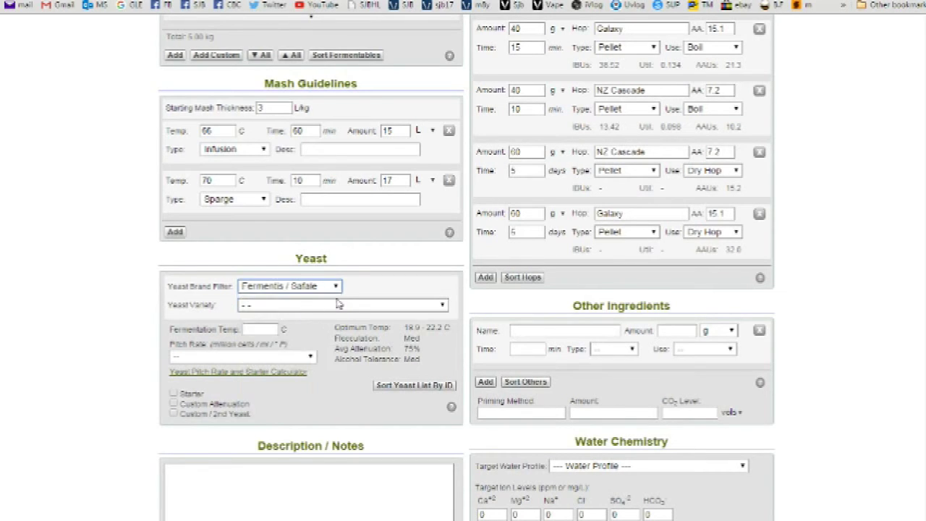
left_click(340, 304)
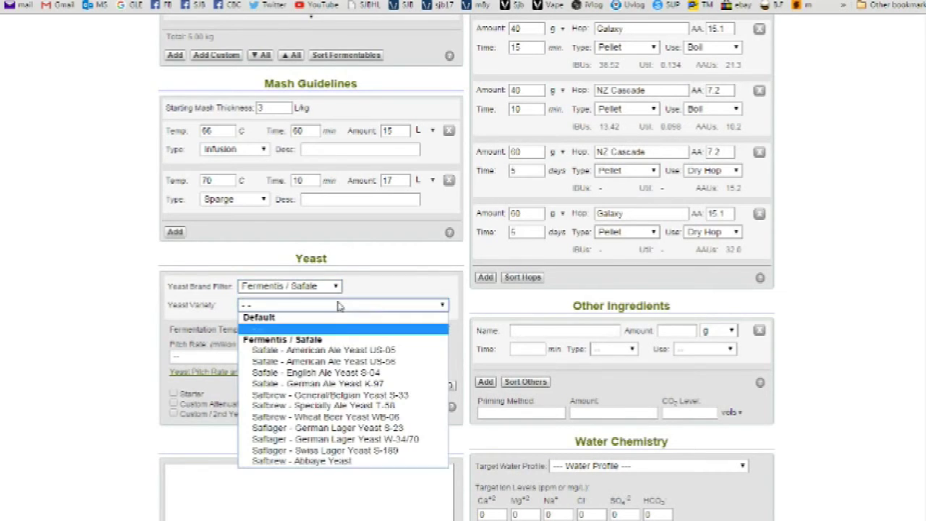
left_click(353, 352)
- Set fermentation temperature to 20 C and enable custom attenuation of 80%
left_click(267, 329)
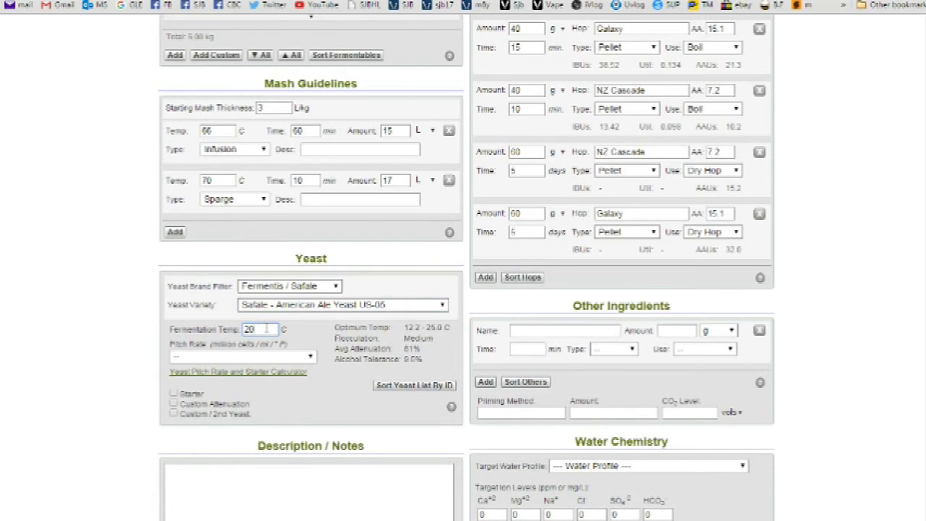
type("20")
left_click(172, 404)
left_click(226, 419)
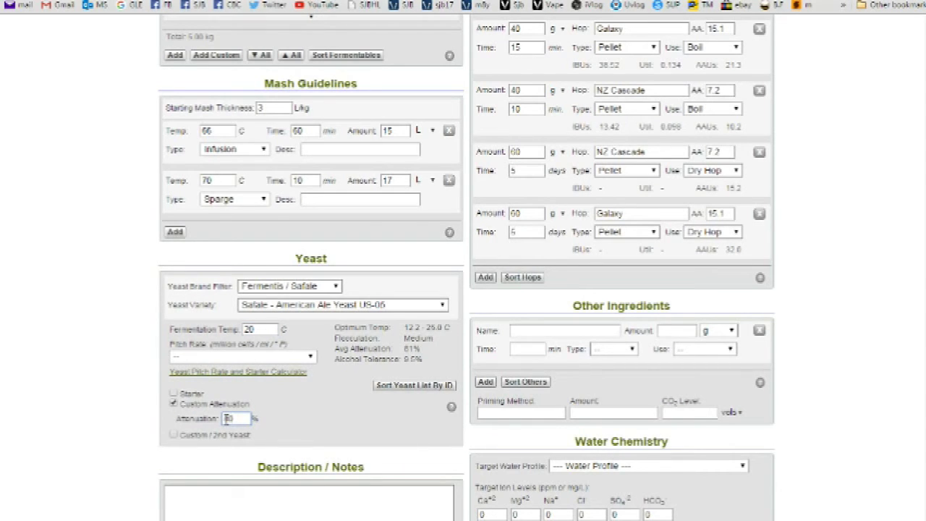
- Add 10 g Irish Moss as a fining, used in the boil at 10 minutes
scroll(422, 432, "down", 2)
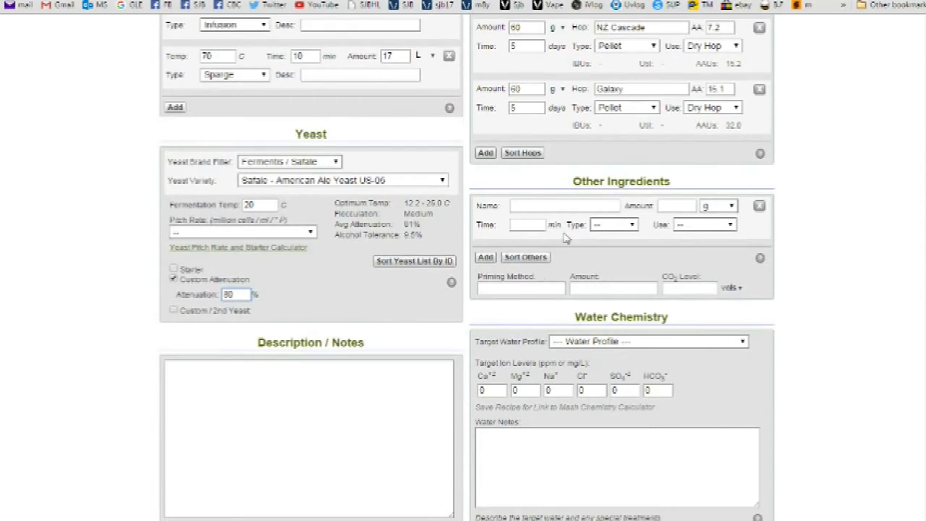
left_click(560, 206)
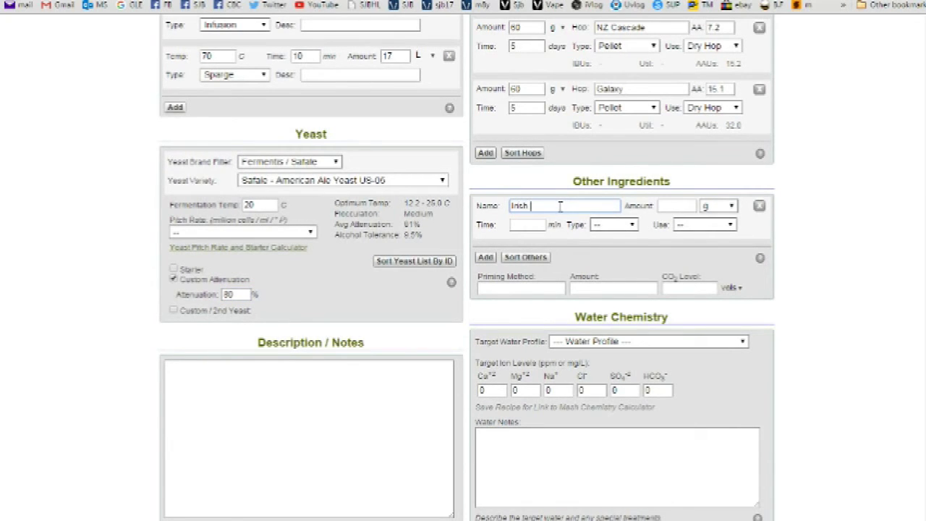
type("Irish Moss")
left_click(670, 206)
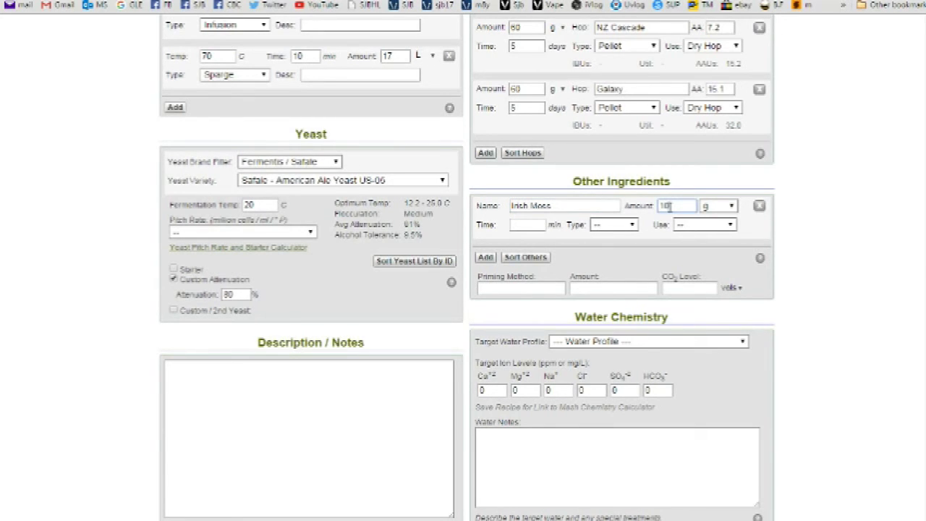
left_click(609, 226)
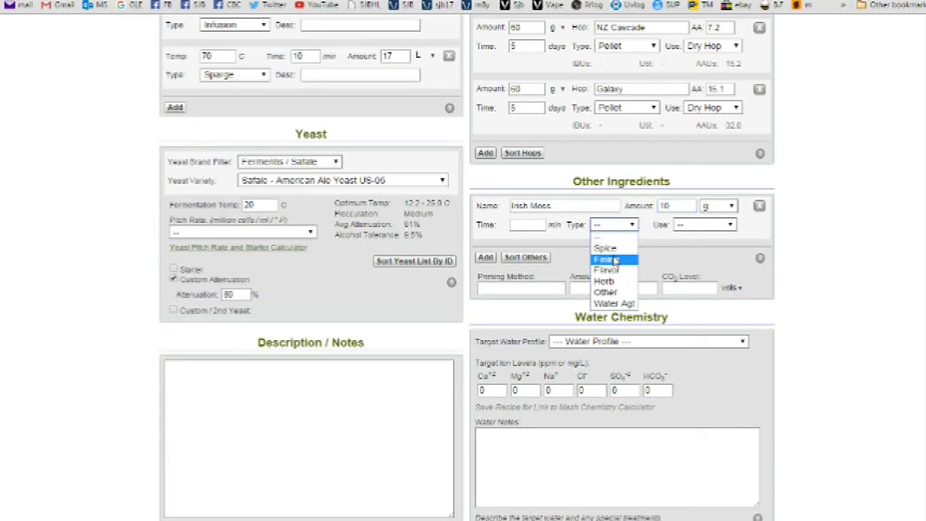
left_click(614, 260)
left_click(530, 225)
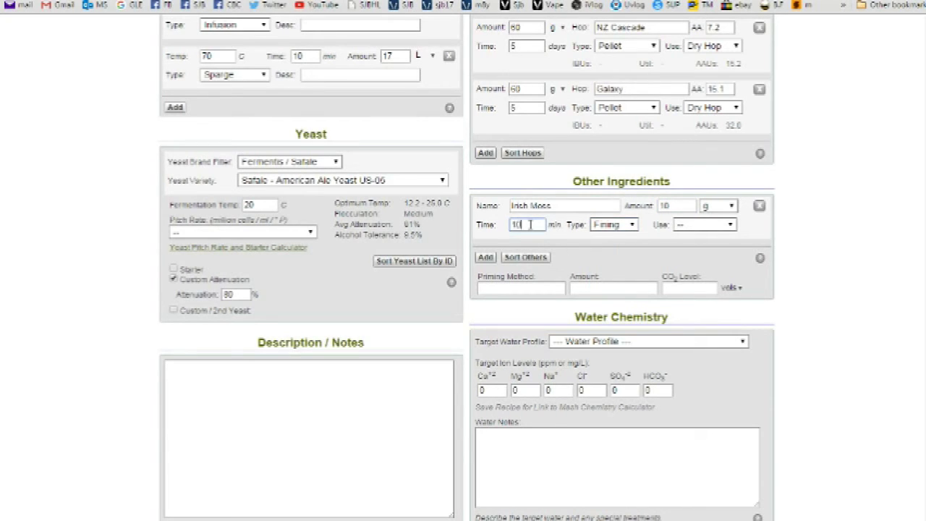
type("10")
left_click(694, 226)
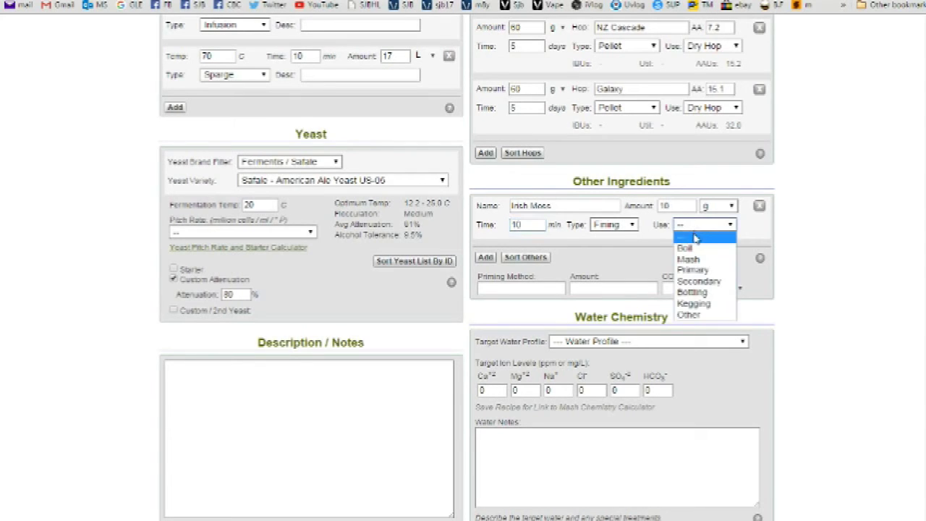
left_click(699, 250)
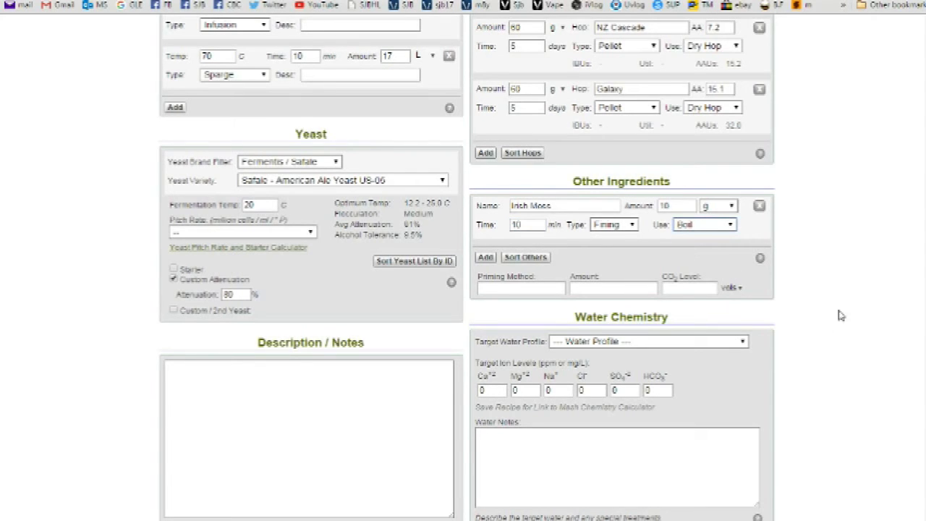
- Set the target water profile to Balanced Profile (80, 5, 25, 75, 80, 100)
left_click(725, 350)
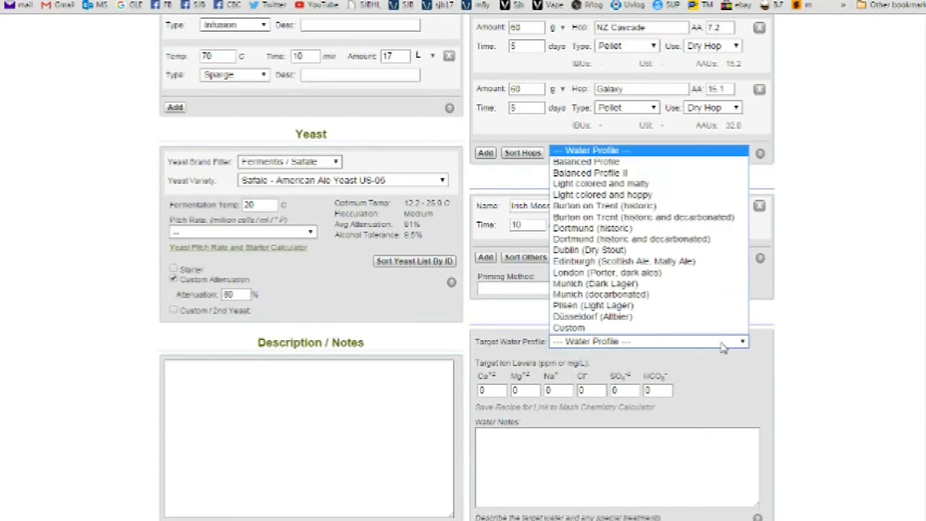
left_click(623, 161)
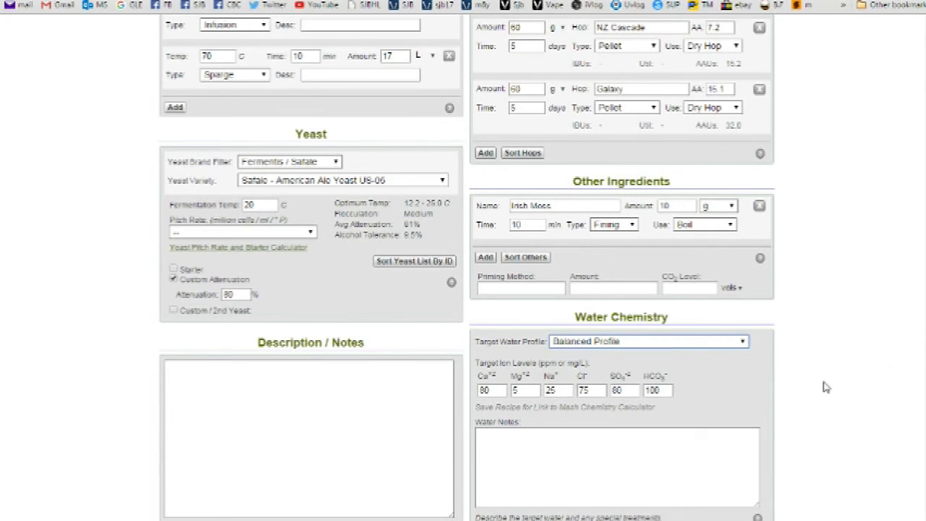
scroll(823, 387, "up", 5)
scroll(823, 387, "up", 2)
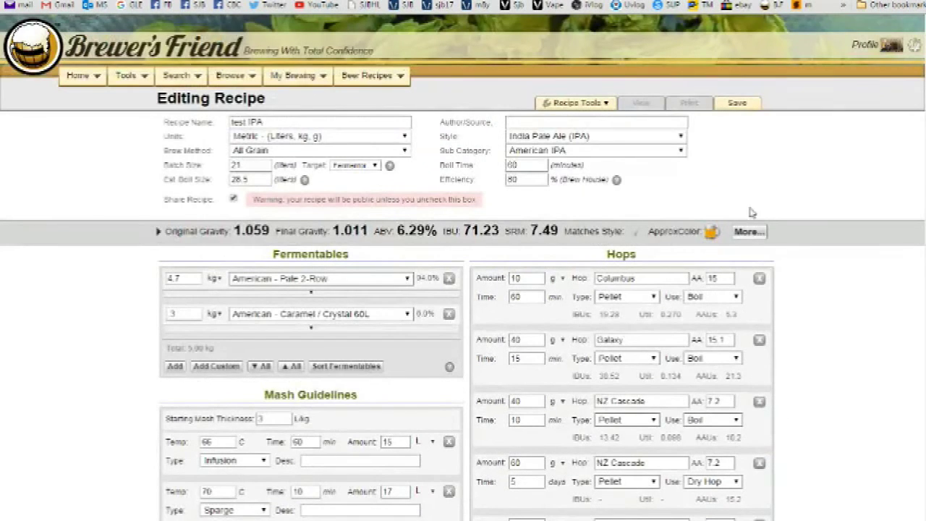
- Save test IPA, then open it from My Recipes showing 6.29% ABV and 71.23 IBU
left_click(738, 103)
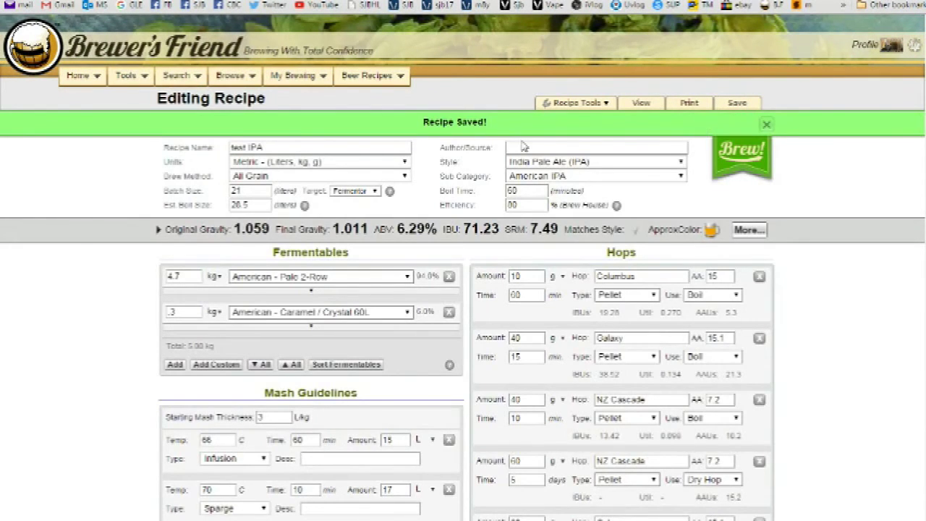
mouse_move(293, 76)
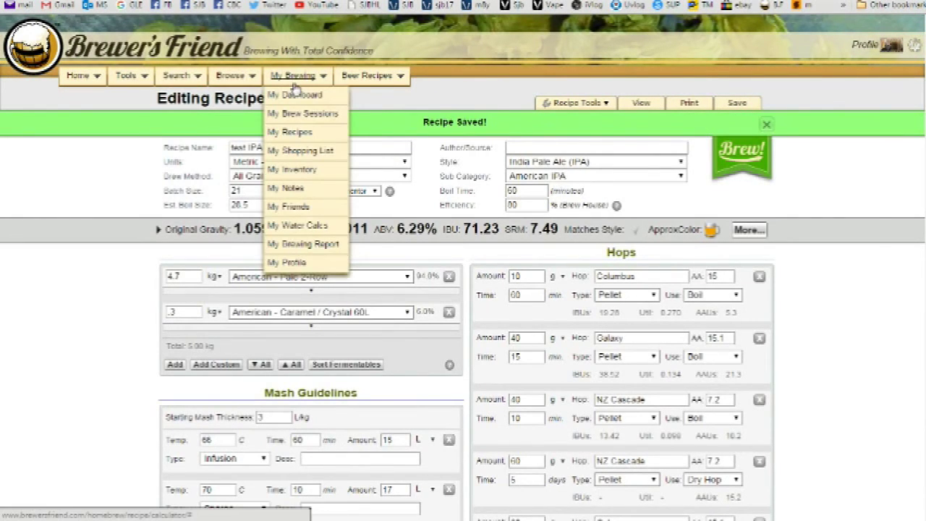
left_click(301, 136)
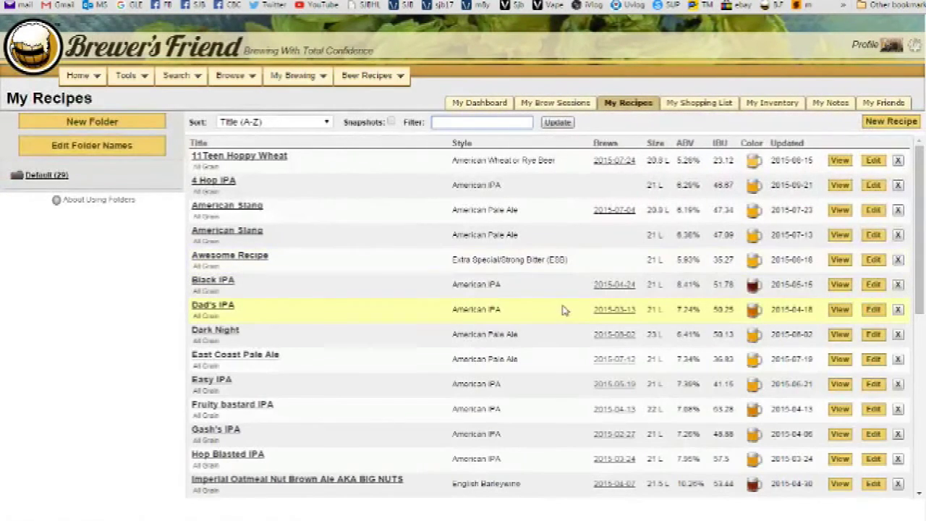
scroll(486, 347, "down", 4)
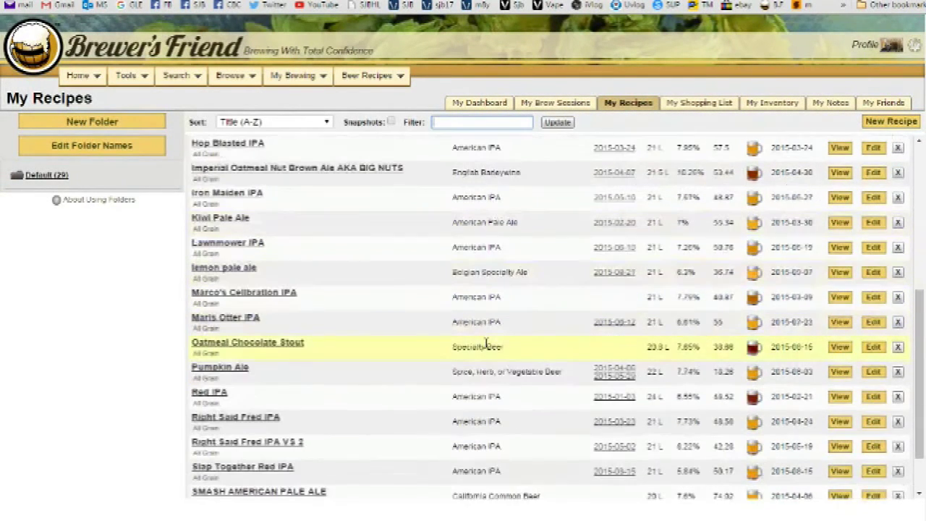
scroll(434, 345, "down", 1)
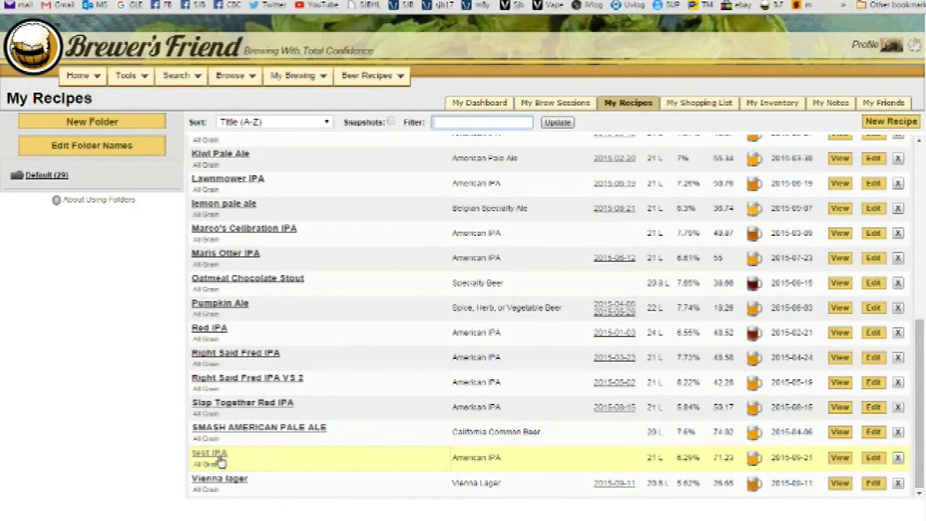
left_click(221, 461)
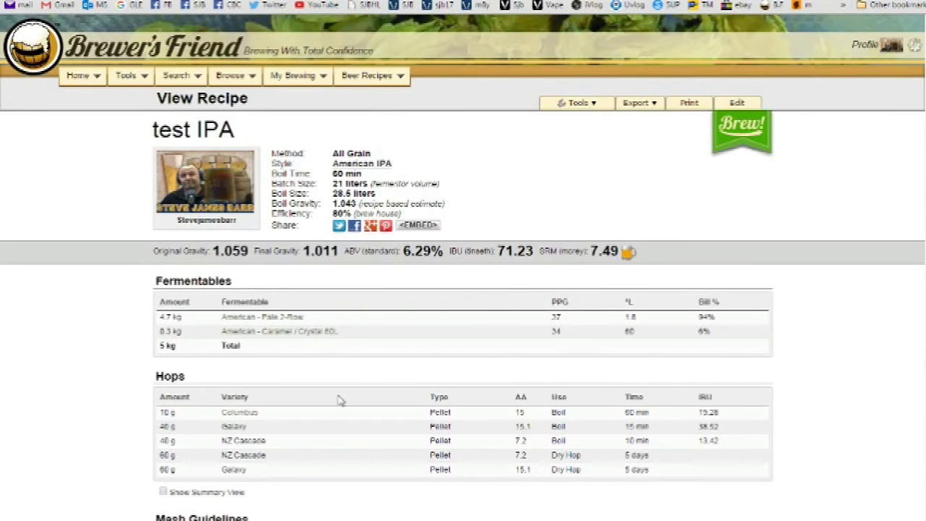
- Create a default All Grain brew session for test IPA: 21 liters at 80% efficiency
left_click(738, 128)
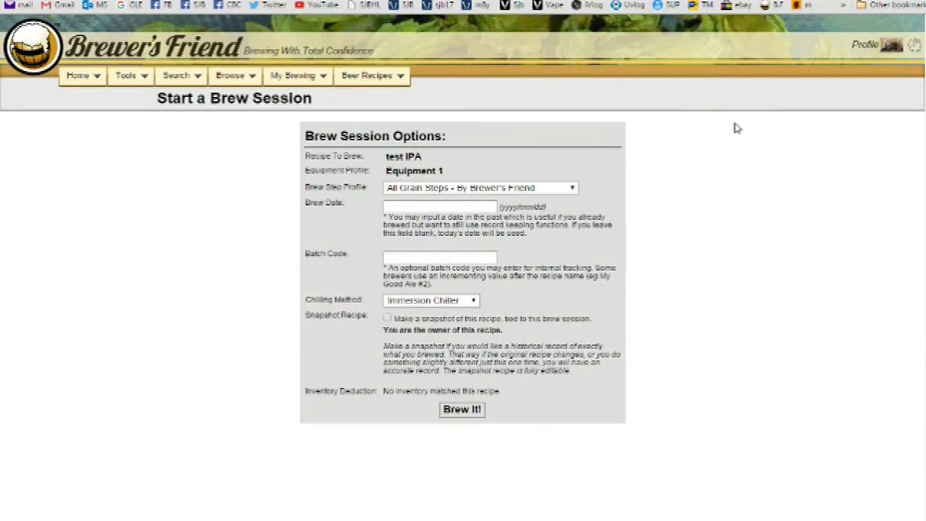
left_click(466, 416)
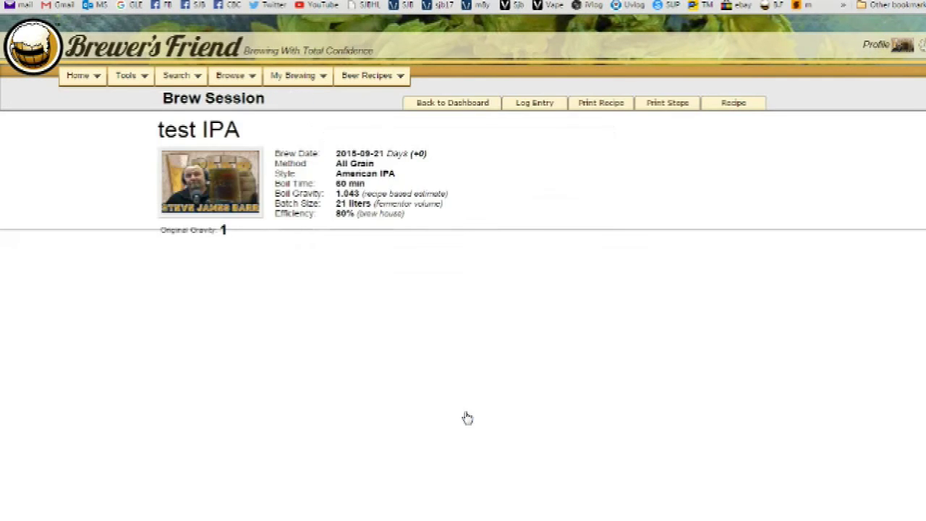
- Show the session's Water Requirements: 32.2 L mash water, 15 L strike, 17.2 L sparge
scroll(566, 341, "down", 2)
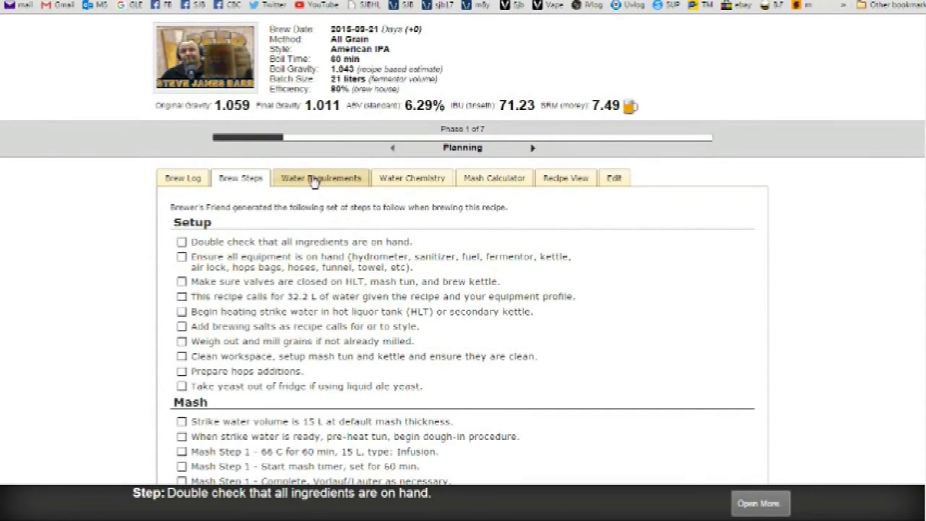
left_click(317, 184)
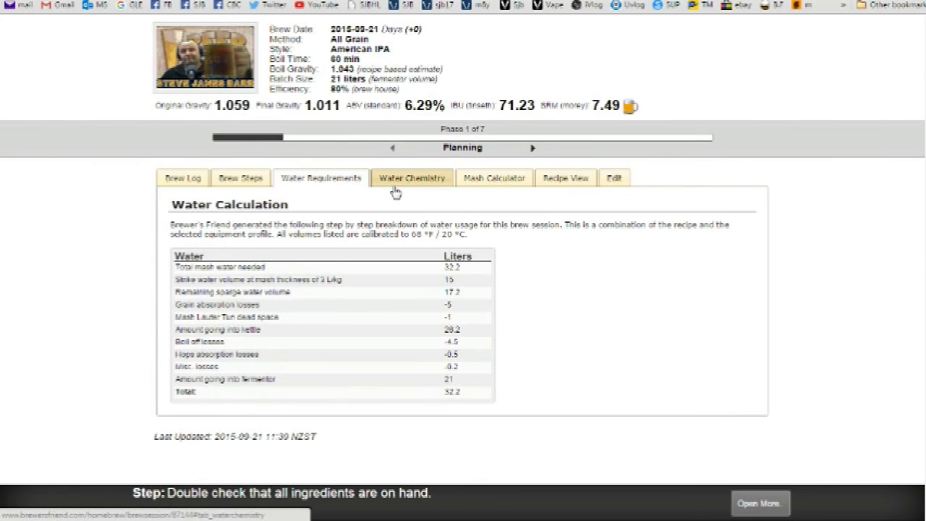
- Open Brew Steps and review setup, mash steps, boil hop additions and finish tasks
left_click(236, 182)
scroll(570, 351, "down", 3)
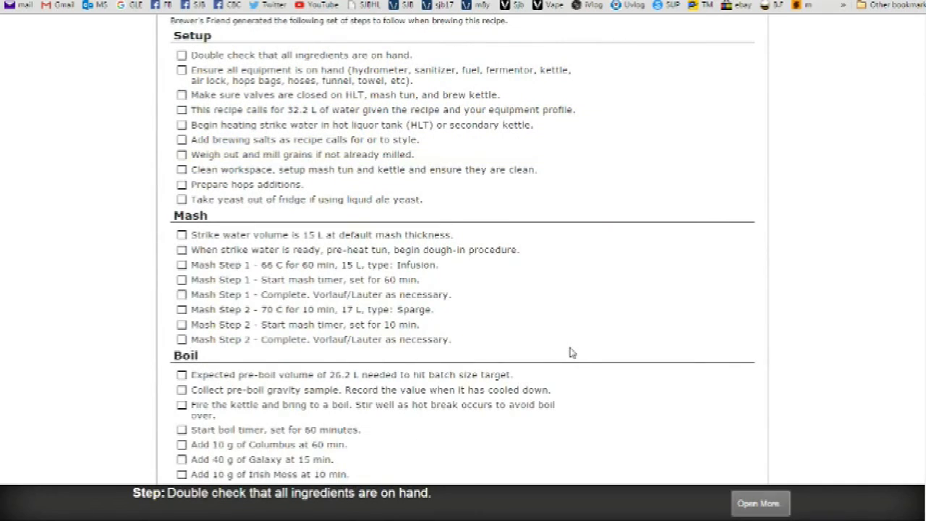
scroll(572, 353, "up", 1)
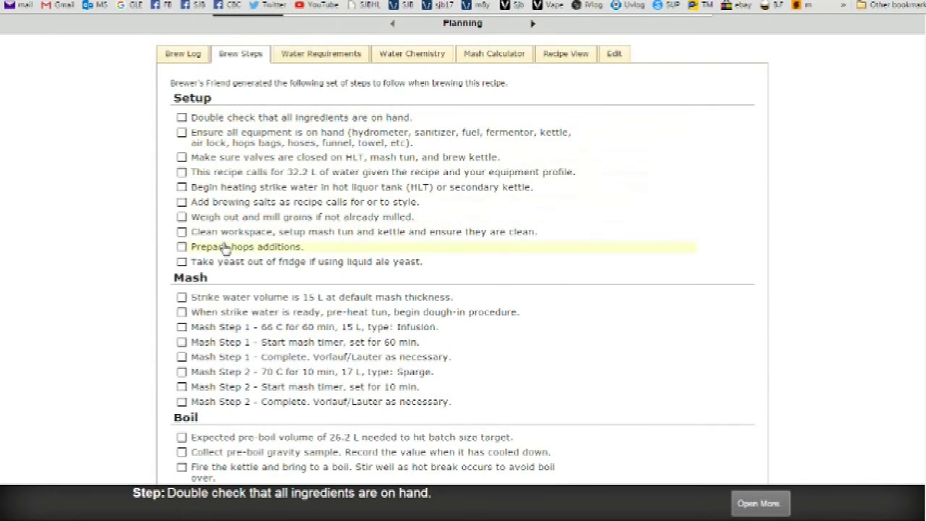
scroll(490, 301, "down", 1)
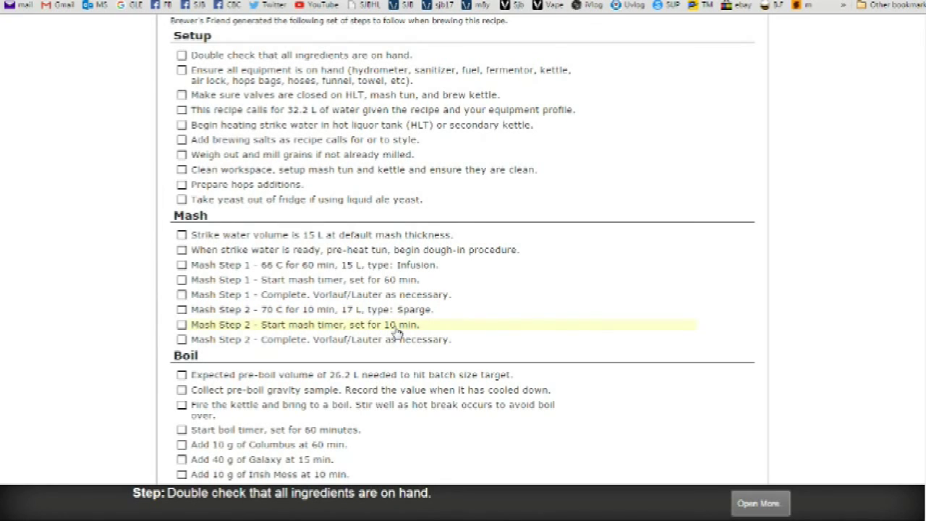
scroll(396, 332, "down", 1)
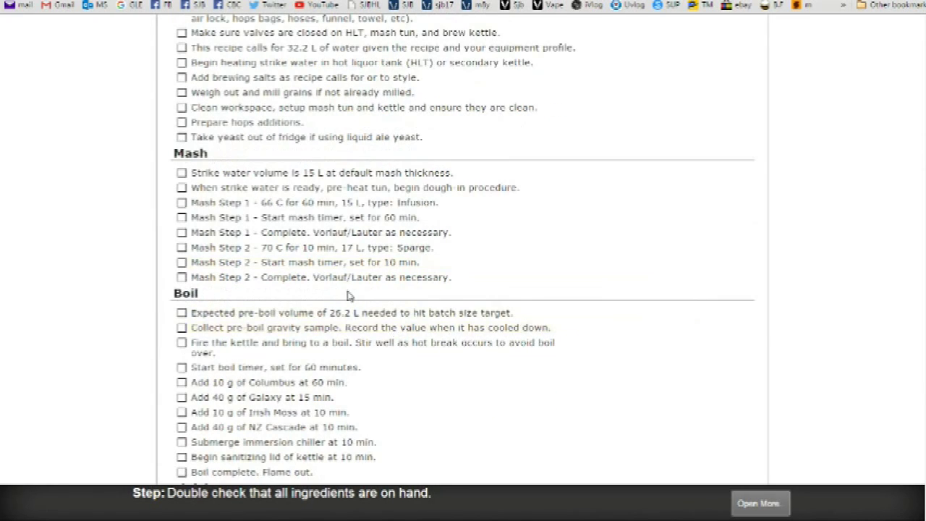
scroll(401, 300, "down", 1)
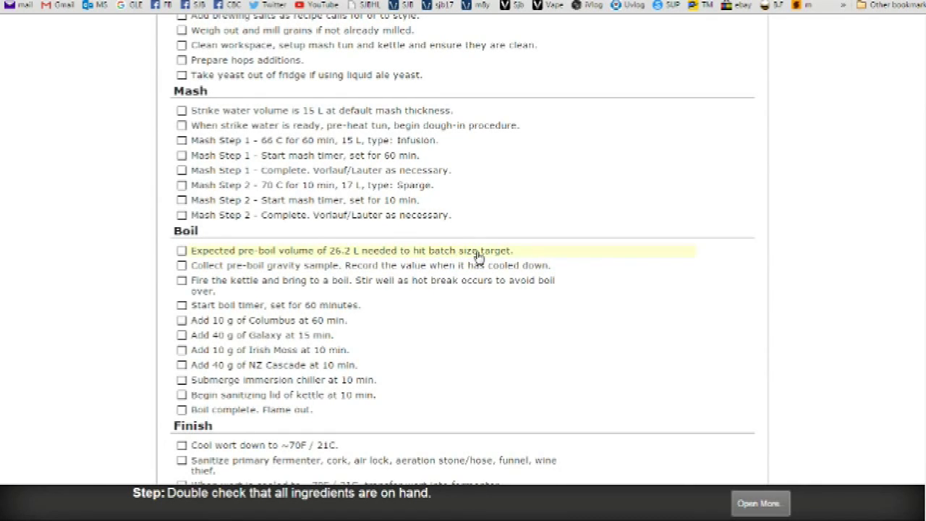
scroll(321, 290, "down", 1)
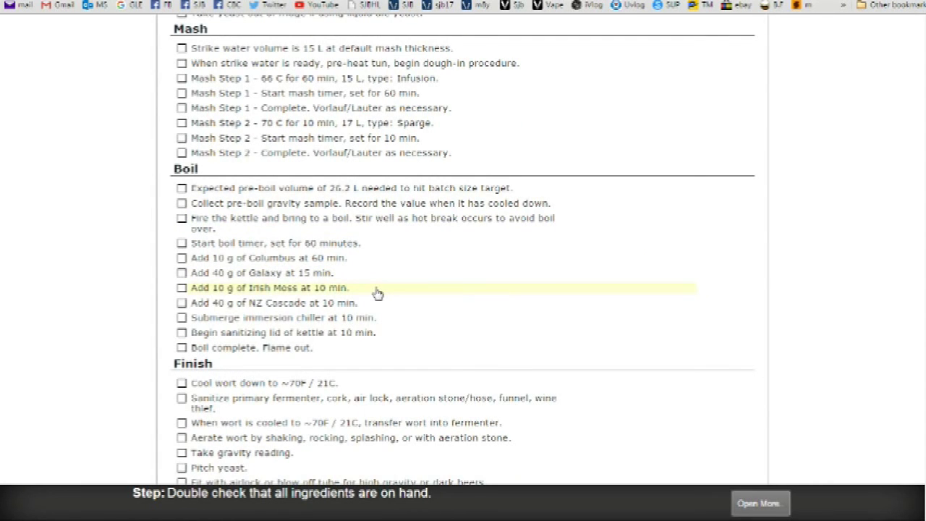
scroll(377, 293, "down", 1)
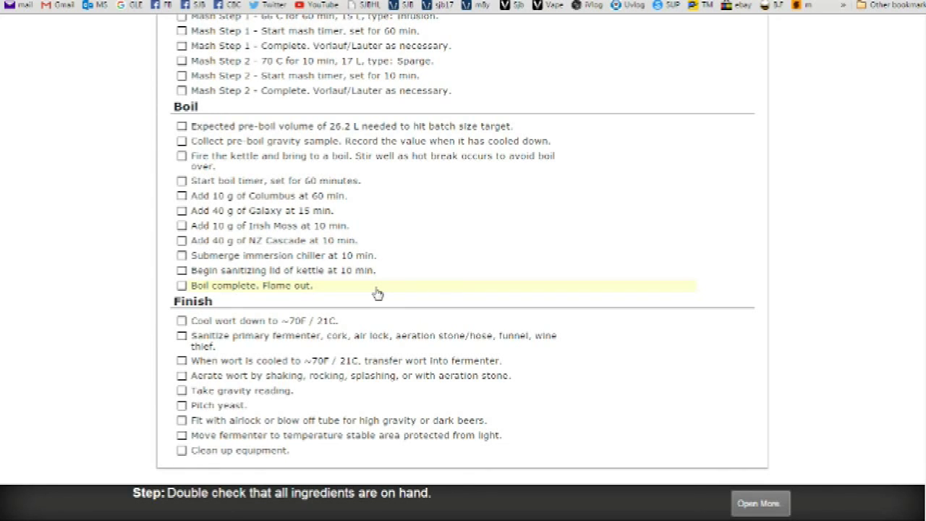
scroll(377, 293, "down", 3)
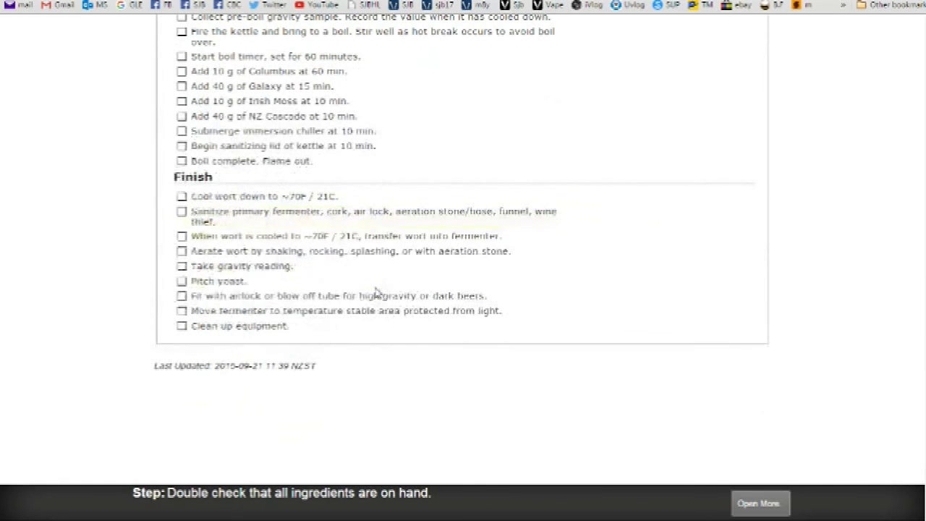
scroll(378, 335, "up", 8)
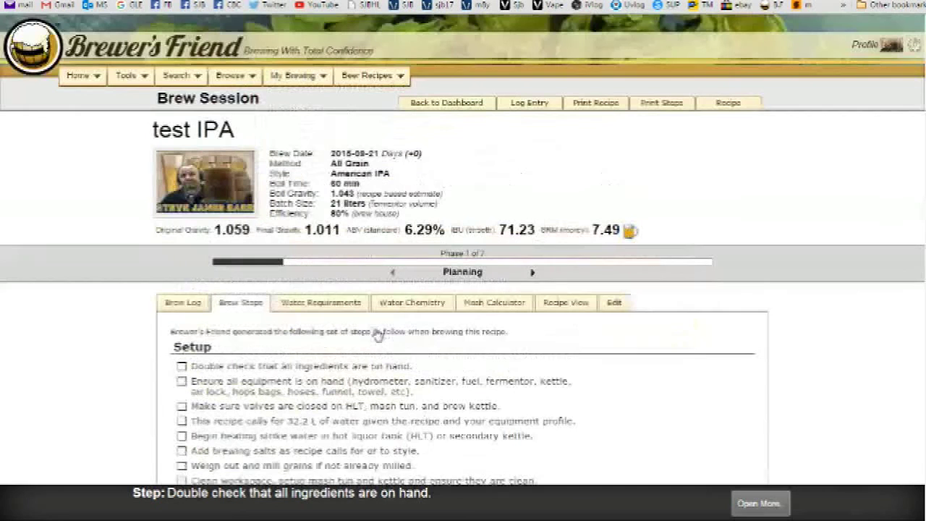
- Delete the test IPA session from My Brew Sessions, leaving 25 sessions
mouse_move(293, 78)
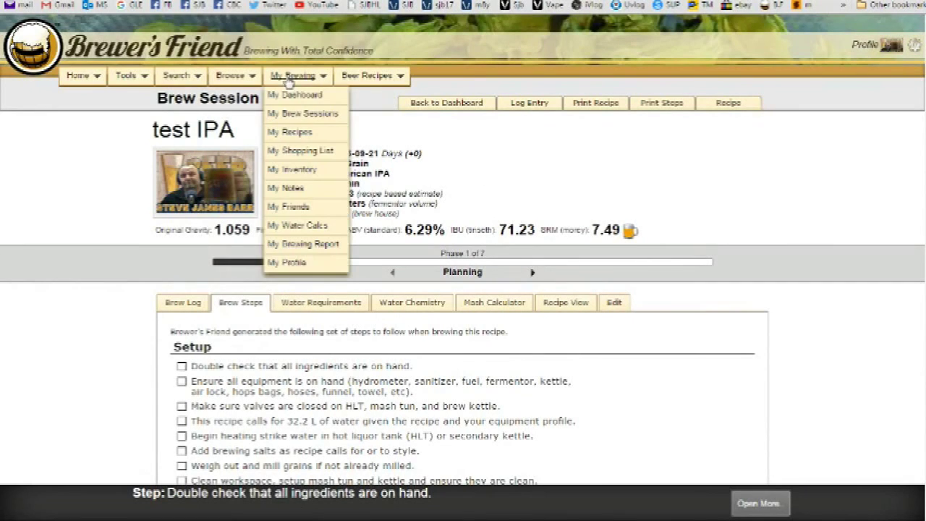
left_click(303, 116)
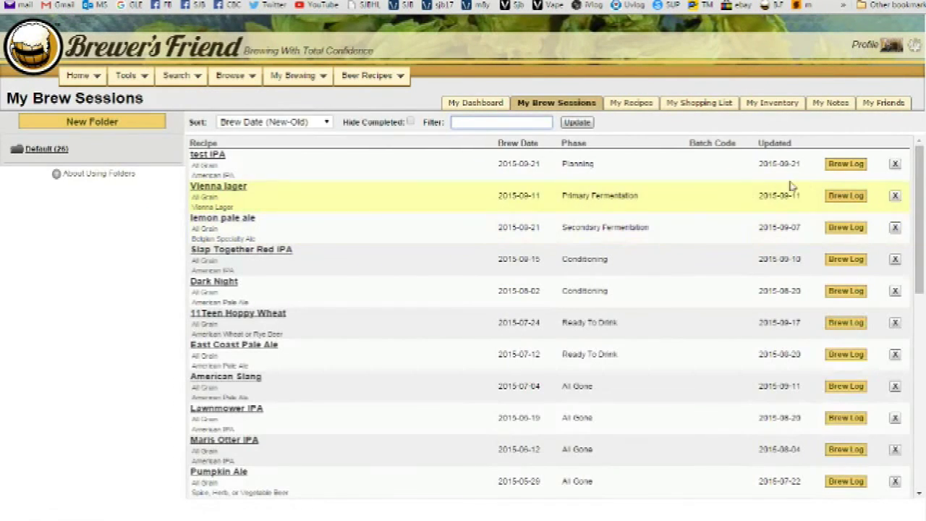
left_click(896, 164)
left_click(494, 67)
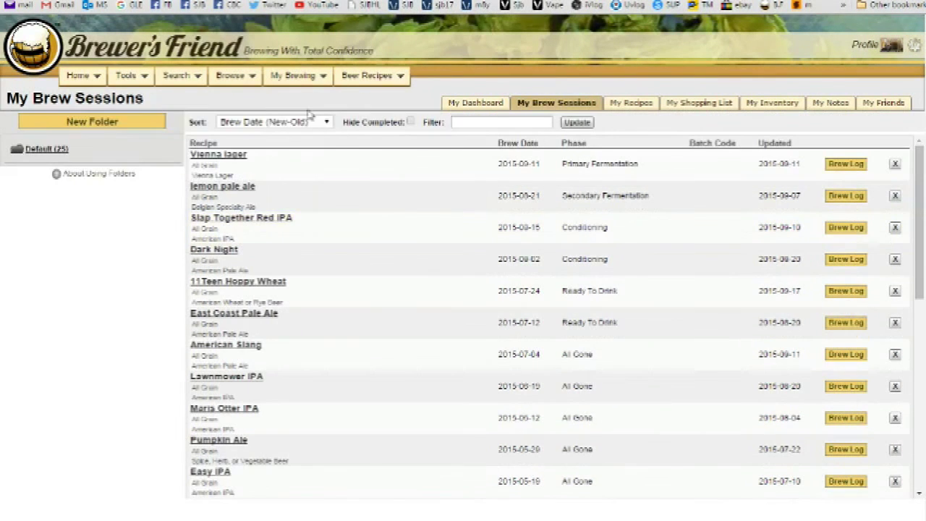
mouse_move(298, 77)
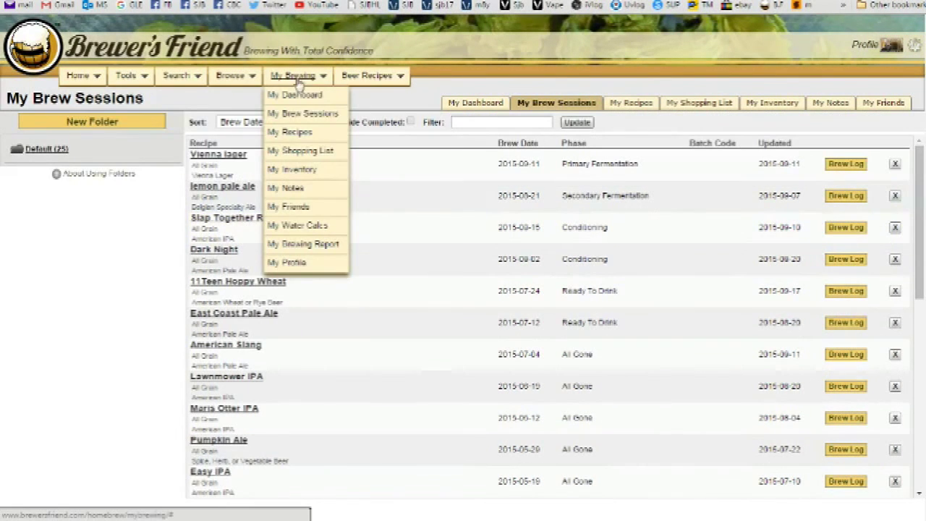
- Open the test IPA recipe from the bottom of the My Recipes list
left_click(293, 137)
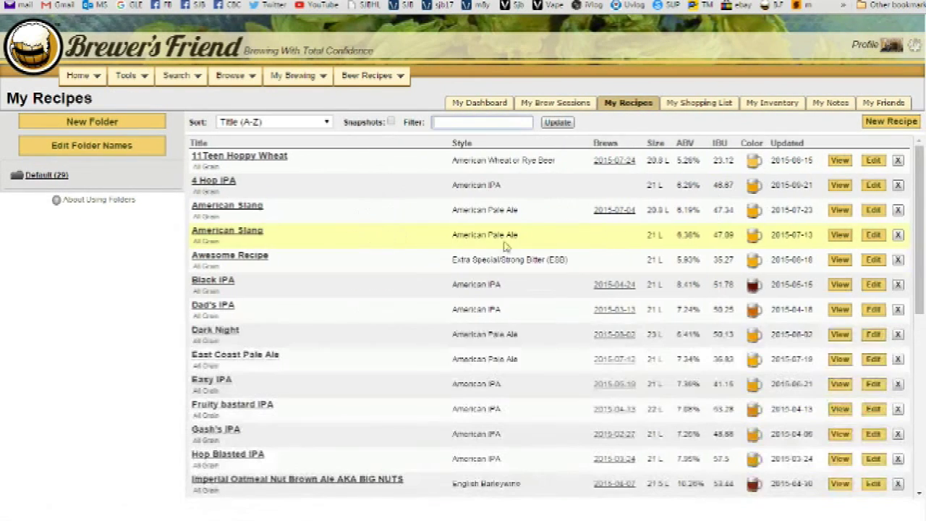
scroll(408, 290, "down", 1)
scroll(409, 289, "down", 7)
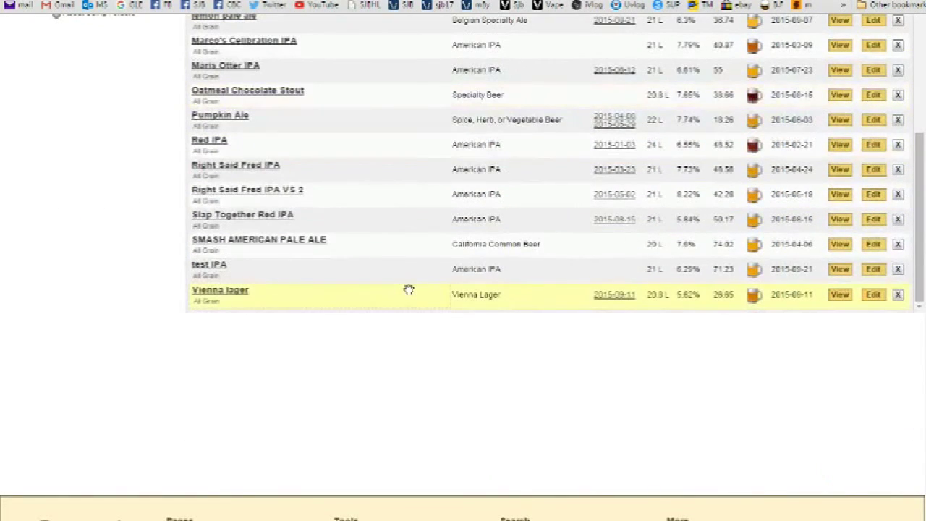
left_click(220, 267)
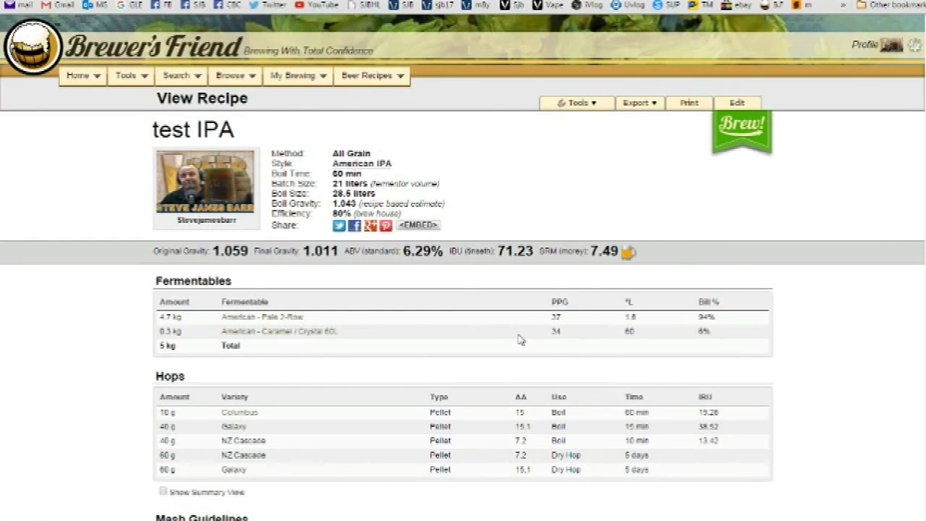